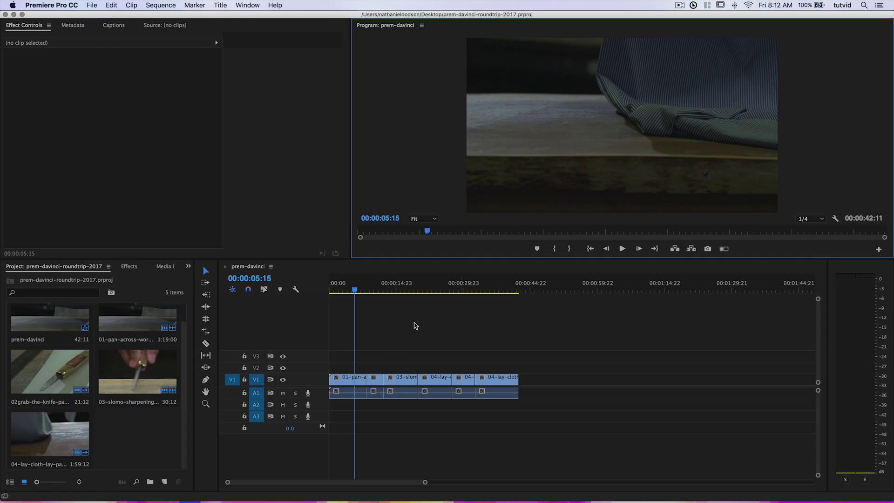
Scrub through the prem-davinci sequence and start an AAF export
{"action": "left_click_drag", "start_coordinate": [355, 290], "coordinate": [351, 355]}
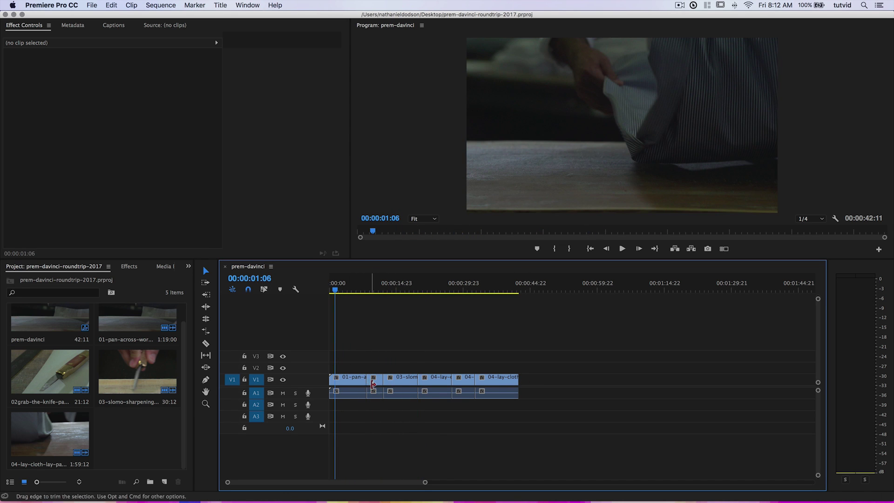
{"action": "left_click_drag", "start_coordinate": [368, 292], "coordinate": [330, 321]}
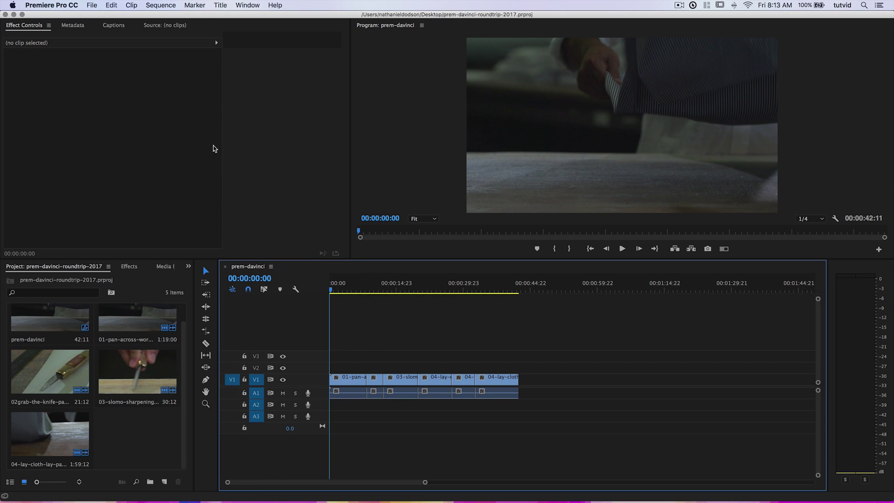
{"action": "left_click", "coordinate": [93, 6]}
{"action": "mouse_move", "coordinate": [153, 240]}
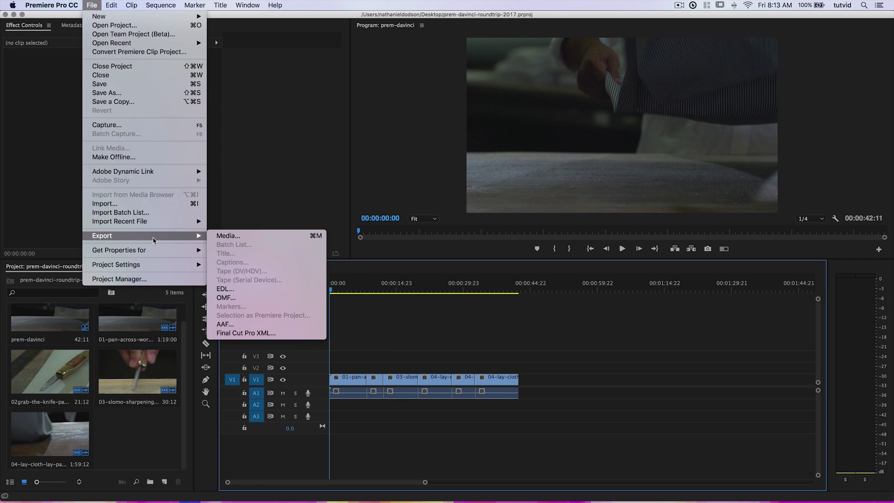
{"action": "left_click", "coordinate": [227, 325]}
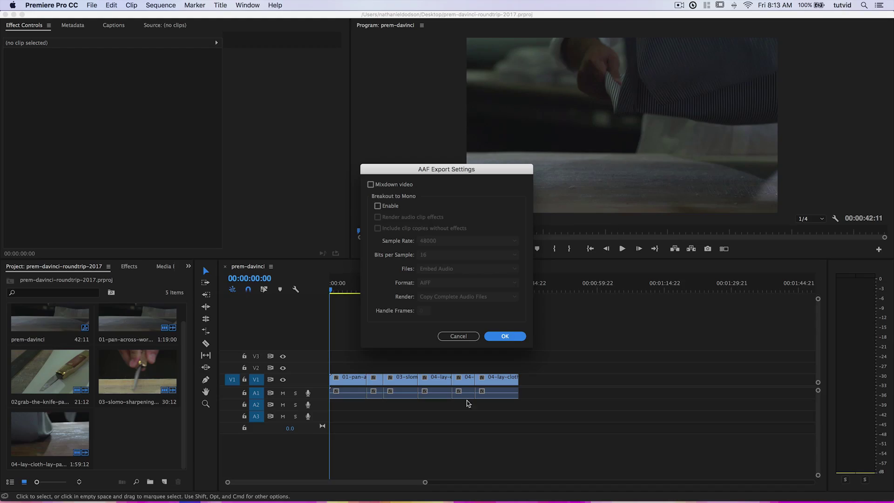
Accept the AAF export settings and save prem-davinci.aaf in cine-project-test
{"action": "left_click", "coordinate": [515, 336]}
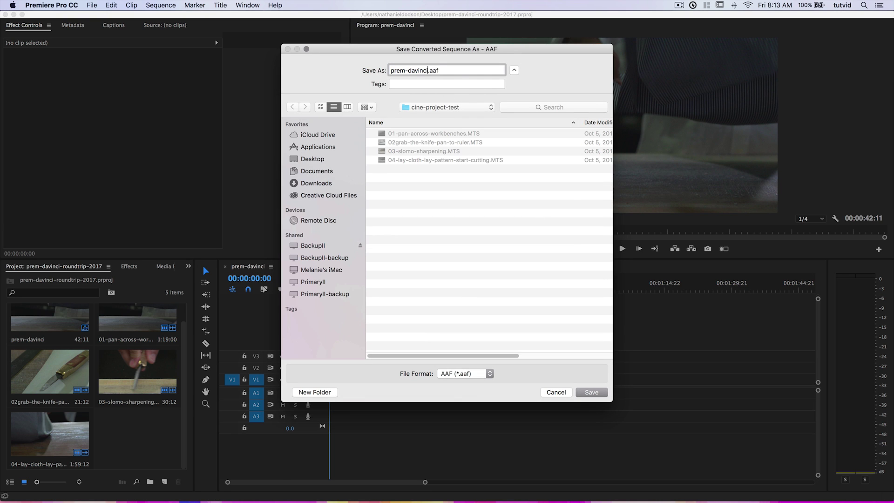
{"action": "left_click", "coordinate": [441, 109]}
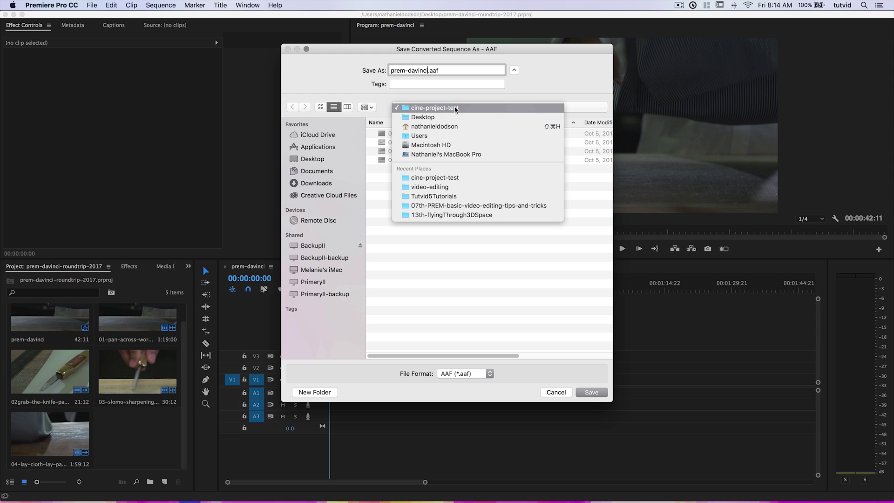
{"action": "left_click", "coordinate": [455, 108]}
{"action": "left_click", "coordinate": [591, 392]}
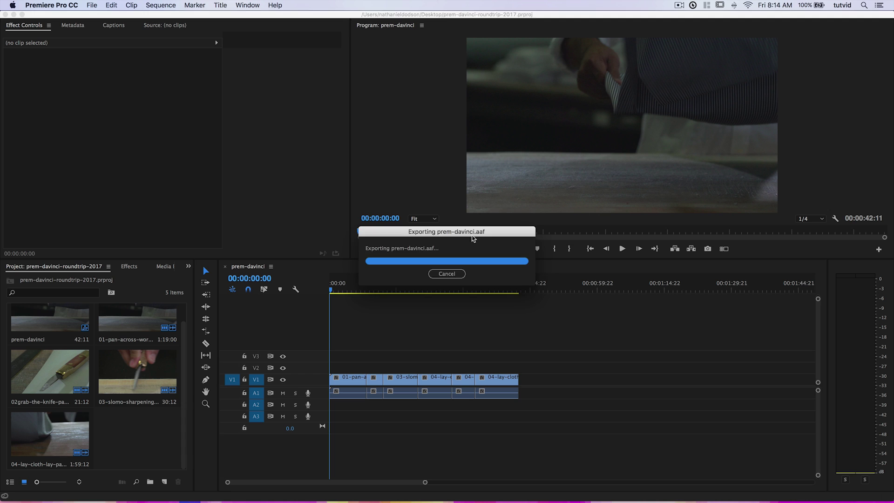
{"action": "key", "text": "super+Tab"}
{"action": "key", "text": "super+Tab"}
{"action": "key", "text": "super+Tab"}
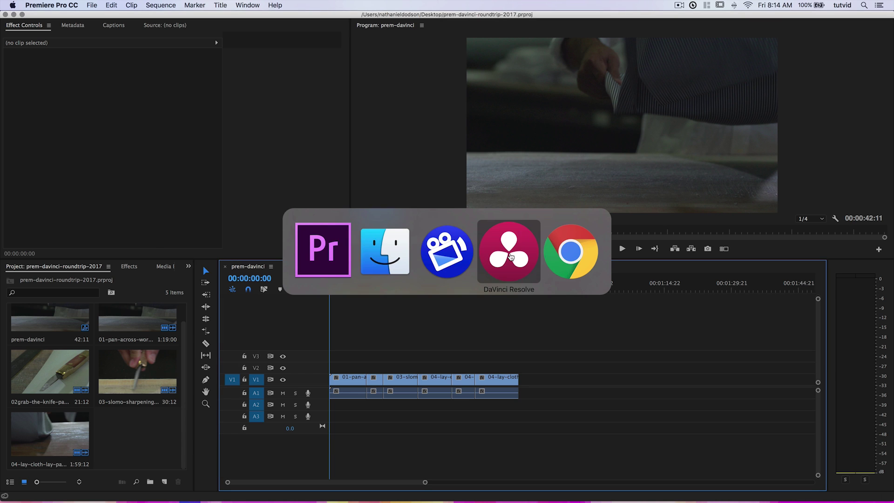
Create a new DaVinci Resolve project called roundtrip and open it
{"action": "left_click_drag", "start_coordinate": [443, 82], "coordinate": [433, 73]}
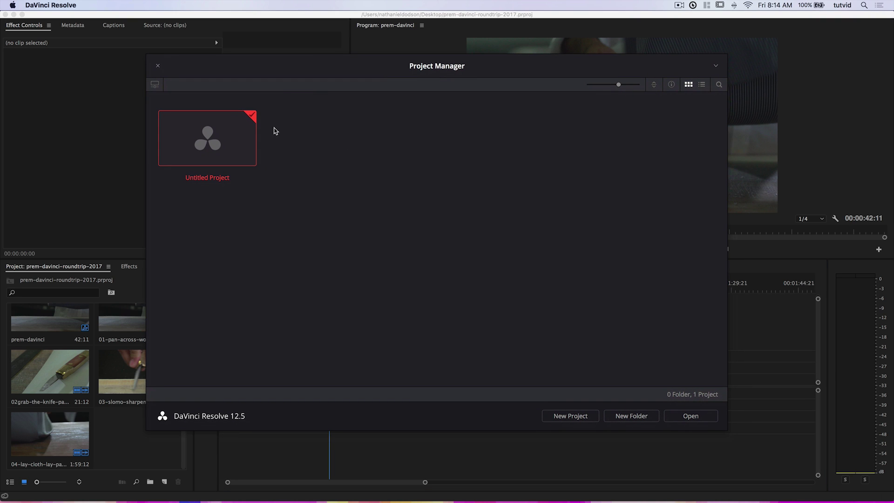
{"action": "left_click", "coordinate": [570, 416]}
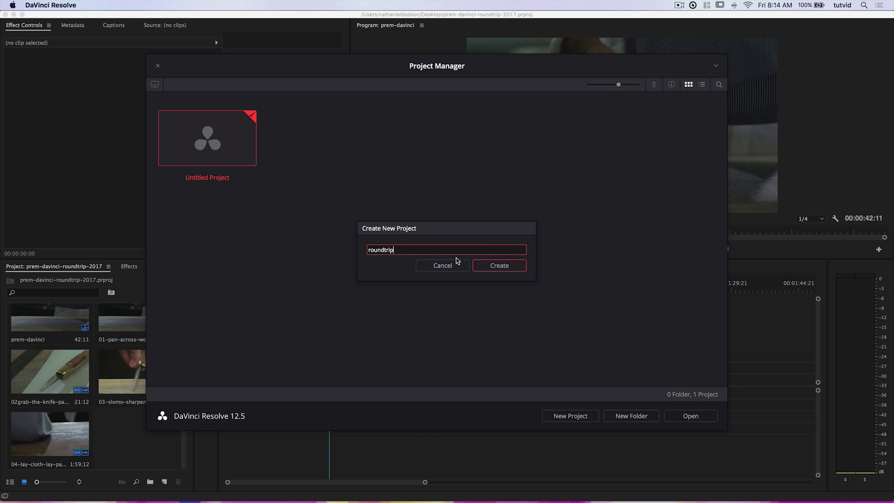
{"action": "left_click", "coordinate": [513, 265]}
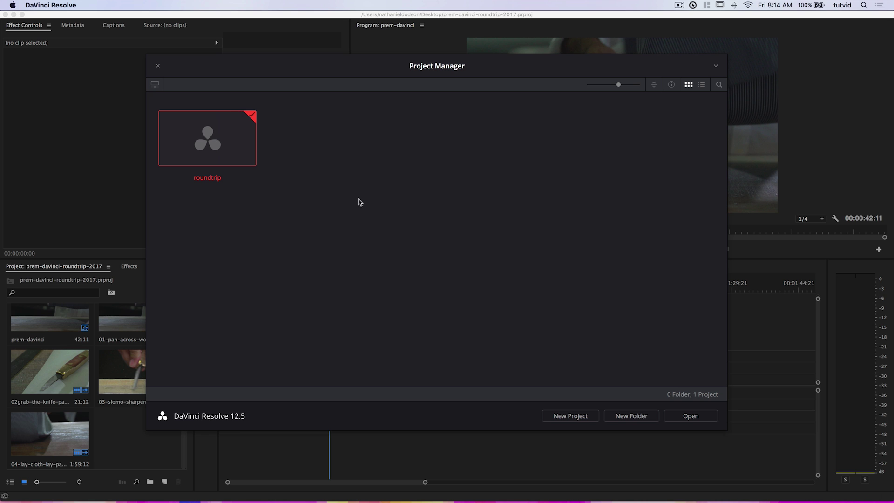
{"action": "left_click", "coordinate": [691, 416]}
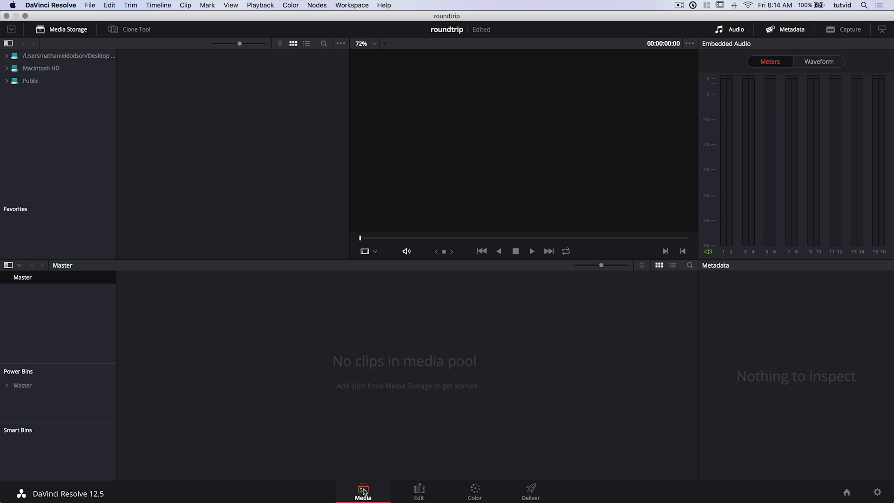
{"action": "left_click", "coordinate": [89, 5]}
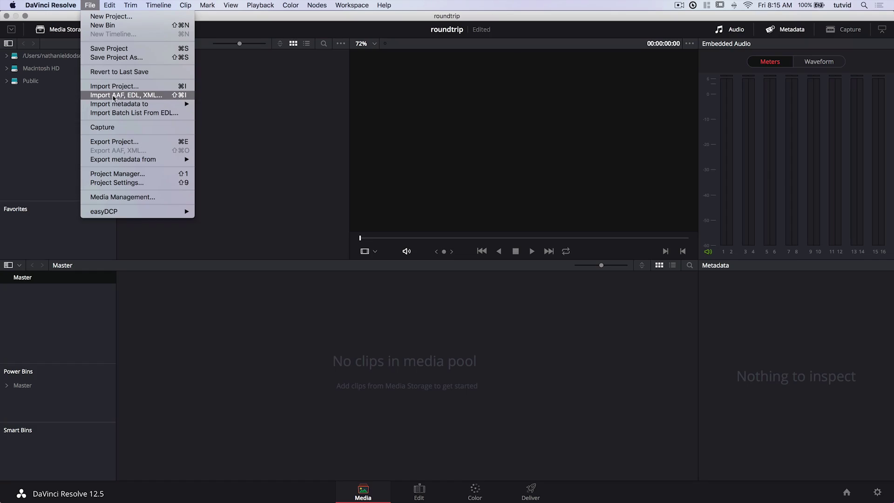
Import prem-davinci.aaf with the default Load AAF options, then close the import log
{"action": "left_click", "coordinate": [117, 97]}
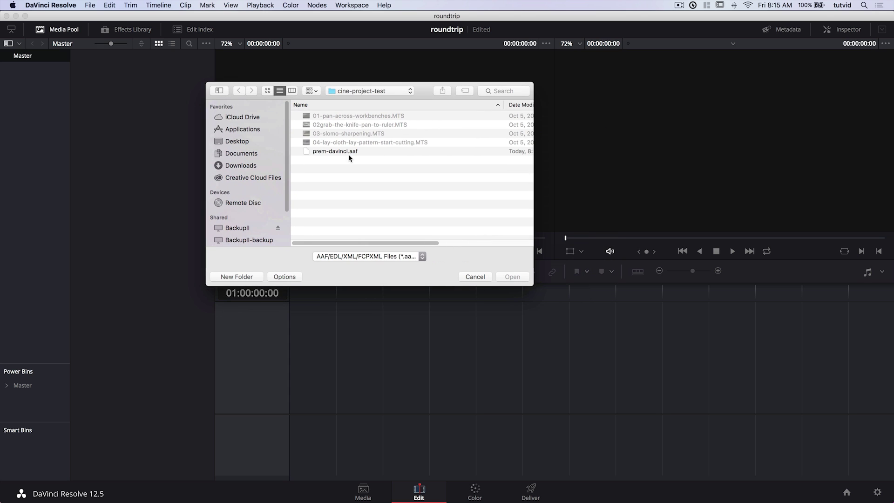
{"action": "left_click", "coordinate": [326, 152]}
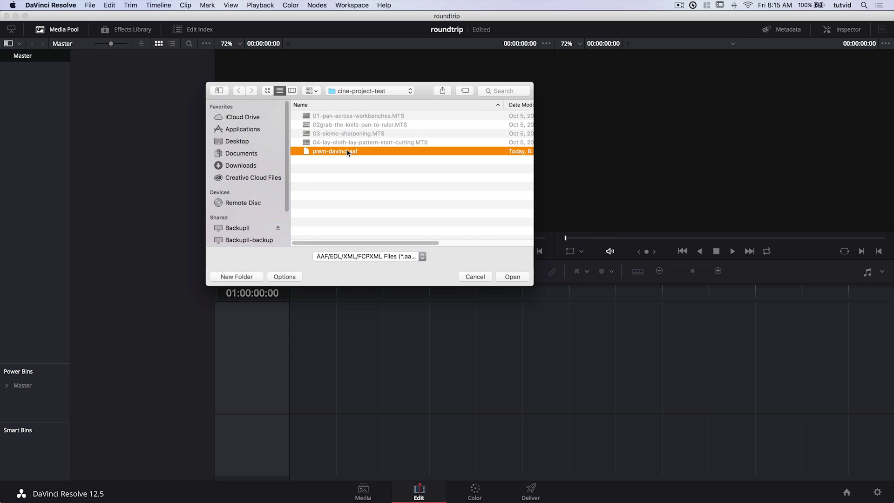
{"action": "key", "text": "Return"}
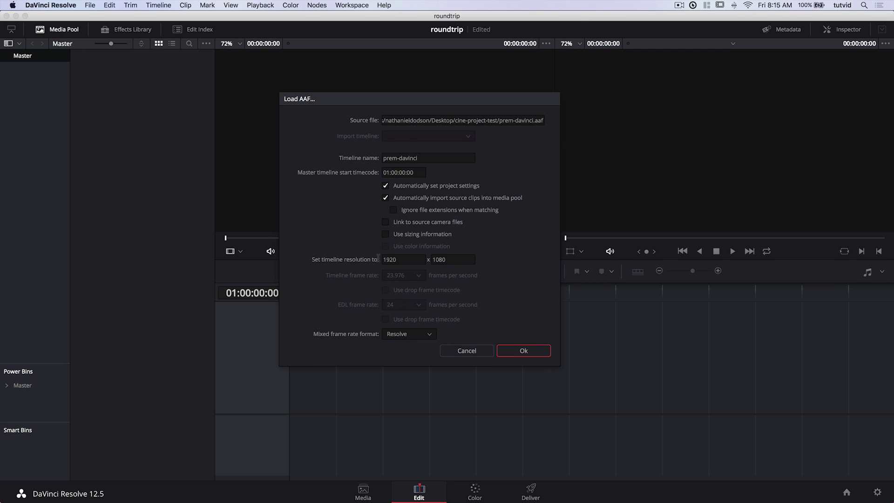
{"action": "left_click", "coordinate": [529, 353]}
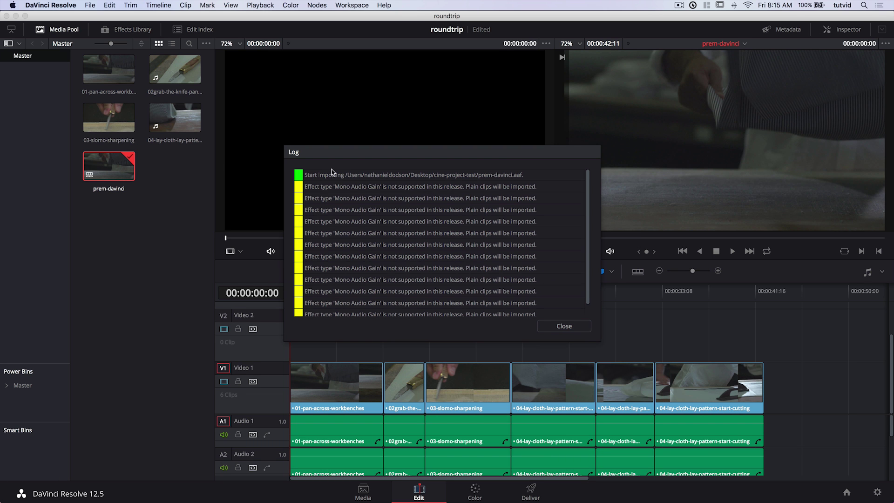
{"action": "left_click_drag", "start_coordinate": [354, 153], "coordinate": [344, 124]}
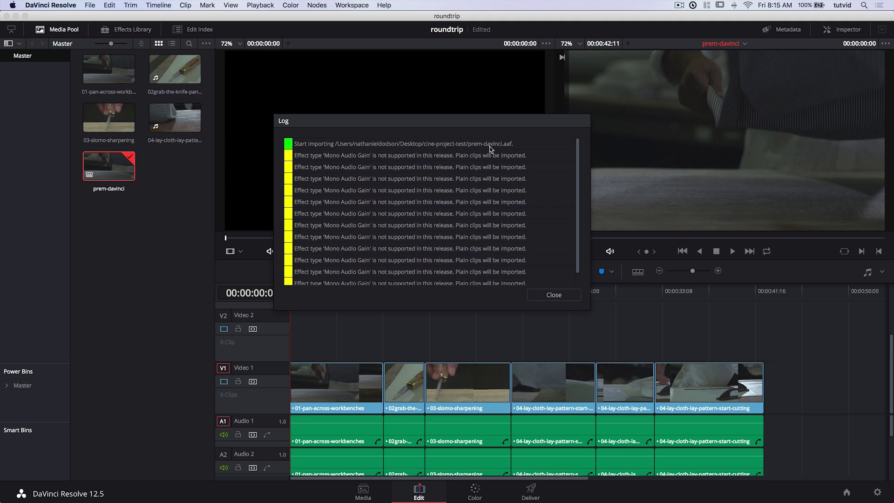
{"action": "left_click", "coordinate": [553, 296]}
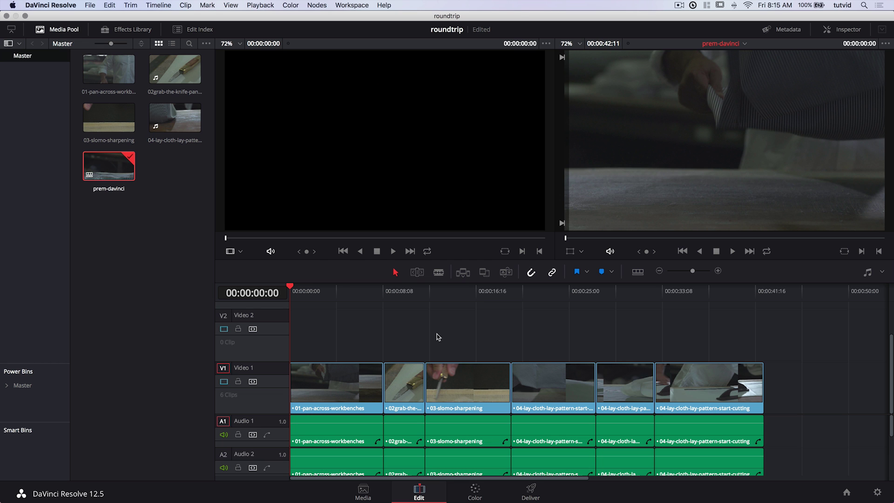
Scrub through the imported prem-davinci timeline, then switch to the Color page
{"action": "left_click_drag", "start_coordinate": [292, 288], "coordinate": [438, 307]}
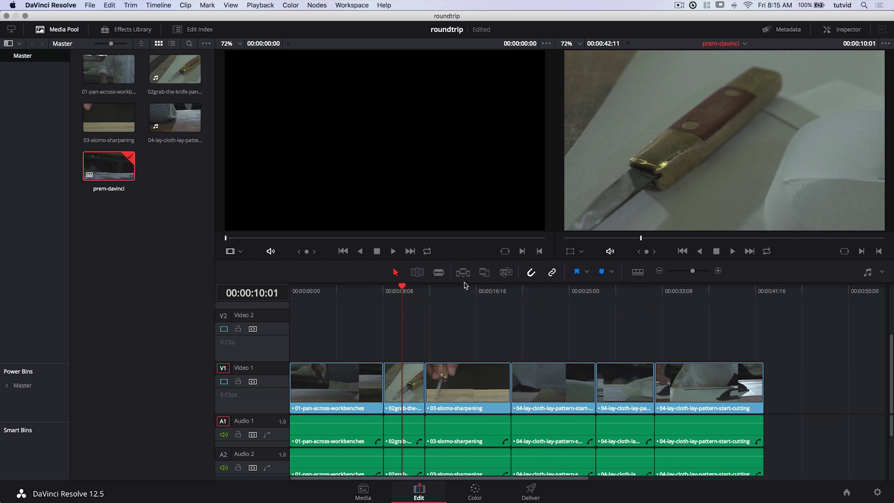
{"action": "left_click_drag", "start_coordinate": [535, 294], "coordinate": [290, 302]}
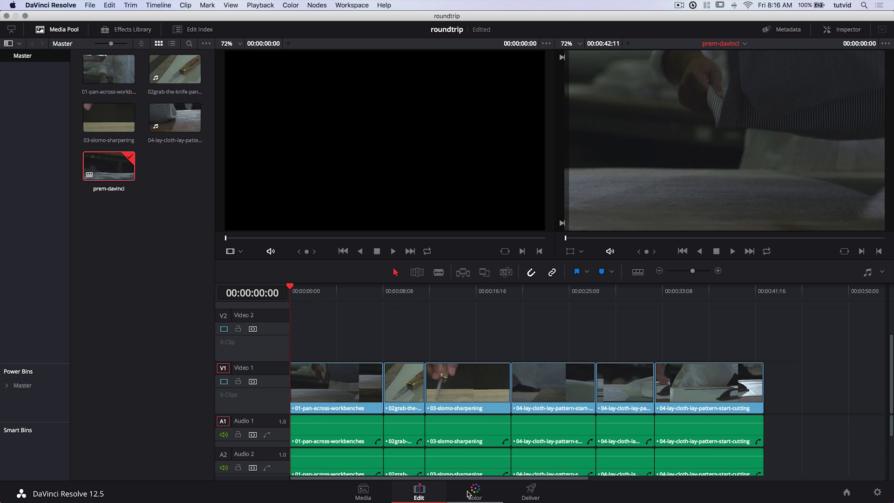
{"action": "left_click", "coordinate": [474, 490]}
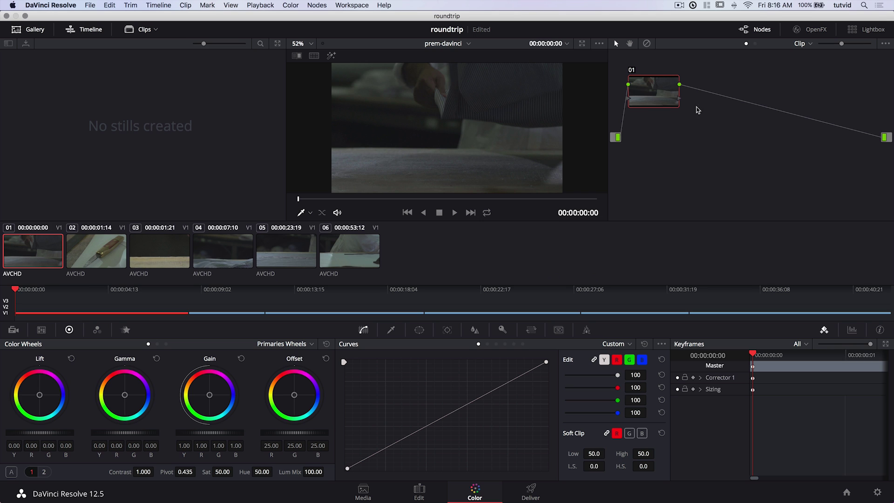
Move node 01 lower and add serial node 02 after it with Option+S
{"action": "left_click_drag", "start_coordinate": [654, 94], "coordinate": [657, 139]}
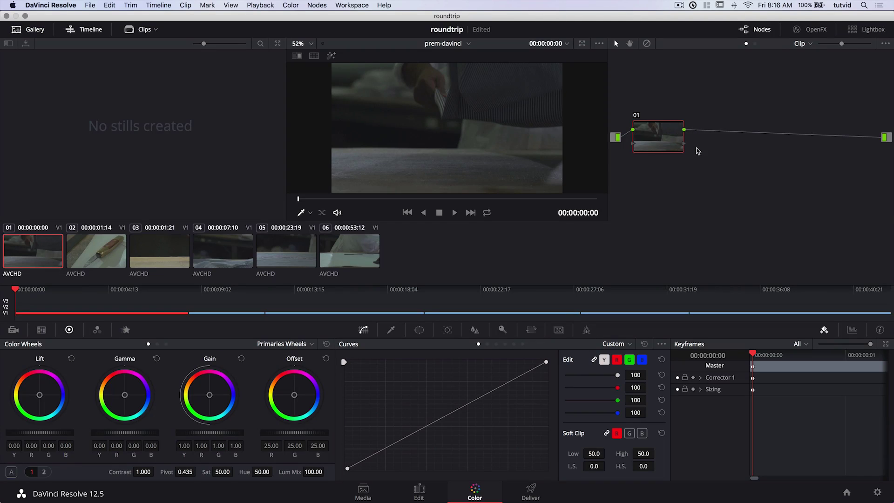
{"action": "key", "text": "alt+s"}
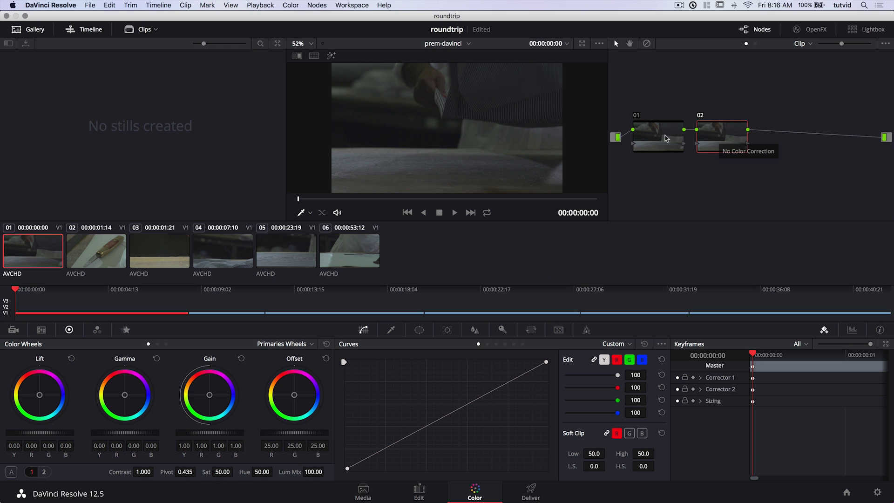
Apply the DCI-P3 Fujifilm 3513DI D60 film-look 3D LUT to node 02
{"action": "left_click_drag", "start_coordinate": [722, 135], "coordinate": [654, 94]}
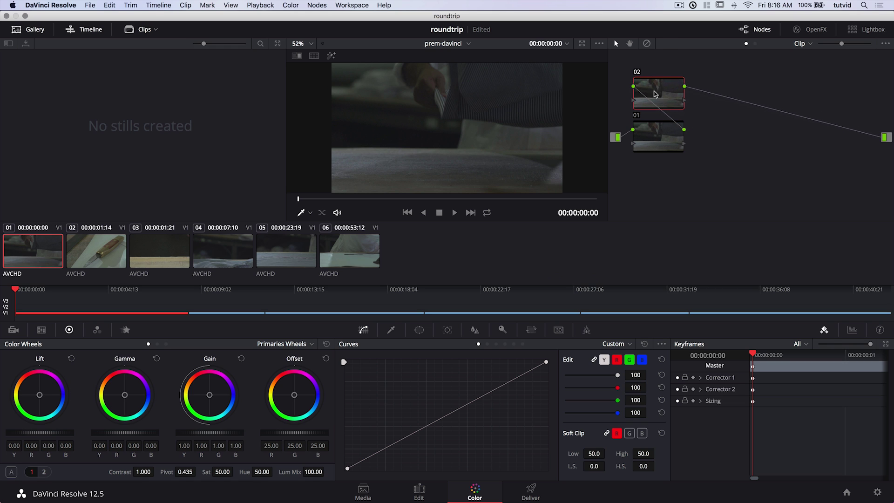
{"action": "right_click", "coordinate": [662, 93]}
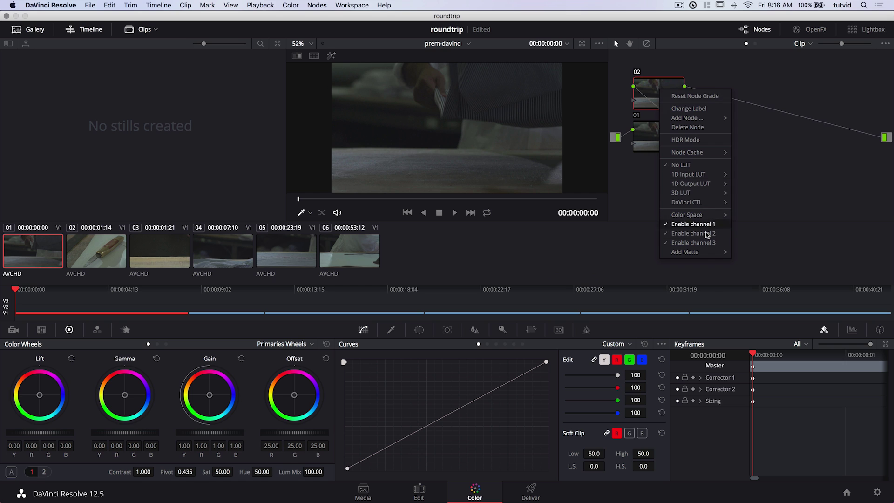
{"action": "mouse_move", "coordinate": [696, 194]}
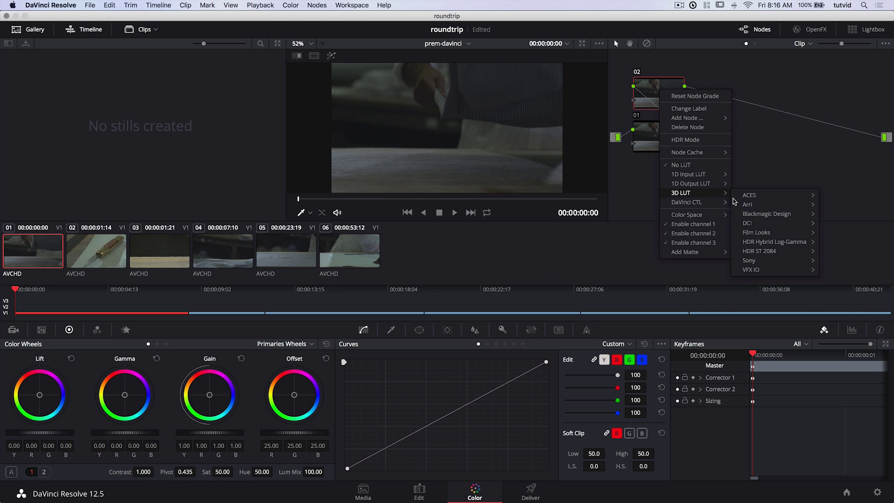
{"action": "mouse_move", "coordinate": [763, 232]}
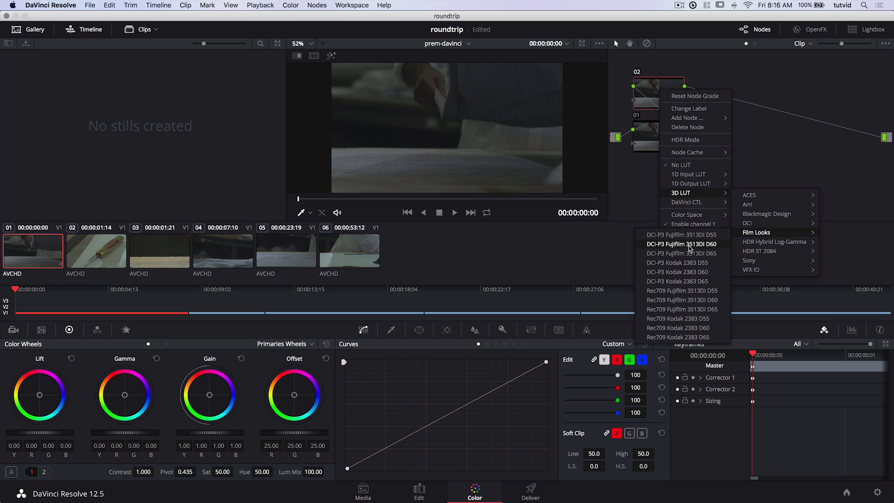
{"action": "left_click", "coordinate": [689, 245]}
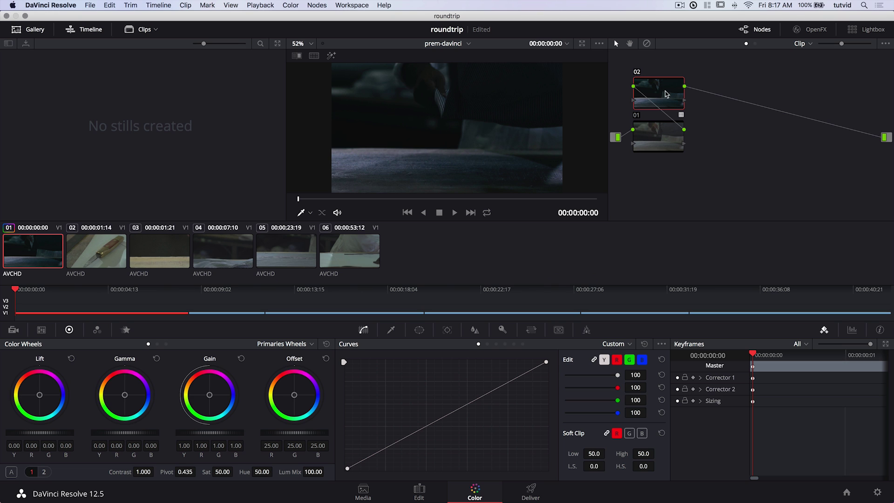
{"action": "left_click", "coordinate": [502, 330]}
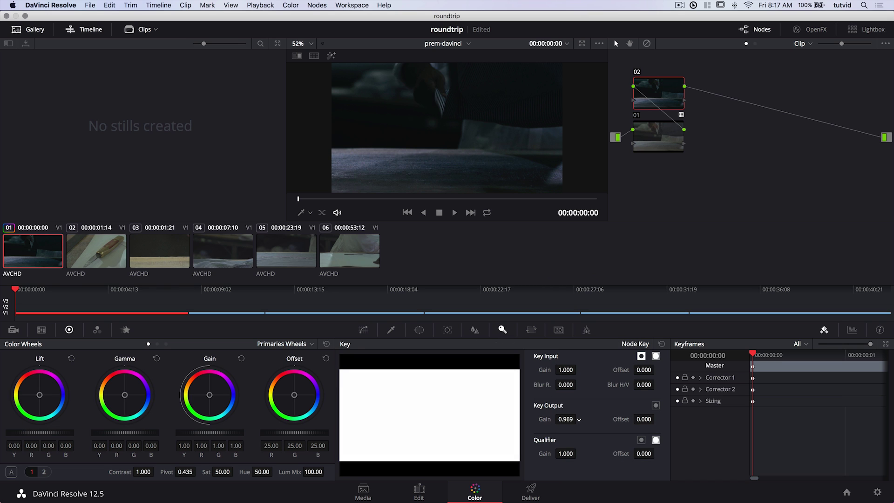
Lower node 02's key output gain to 0.623 and toggle it for a before/after comparison
{"action": "left_click_drag", "start_coordinate": [566, 419], "coordinate": [561, 419]}
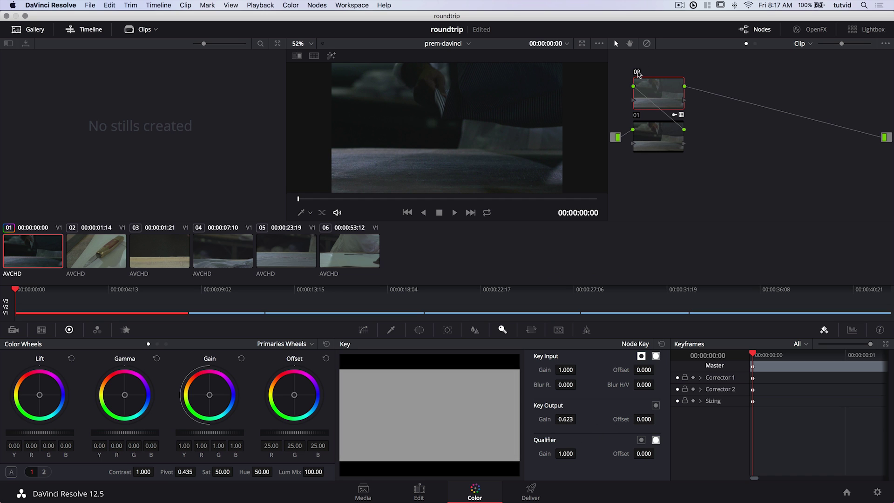
{"action": "left_click", "coordinate": [637, 72]}
{"action": "left_click", "coordinate": [637, 72]}
{"action": "left_click", "coordinate": [637, 72]}
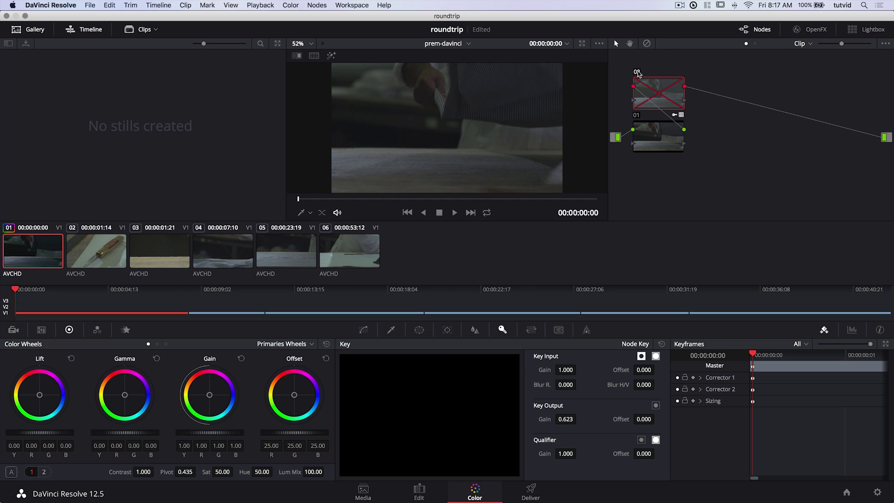
{"action": "left_click", "coordinate": [636, 72]}
{"action": "left_click", "coordinate": [637, 72]}
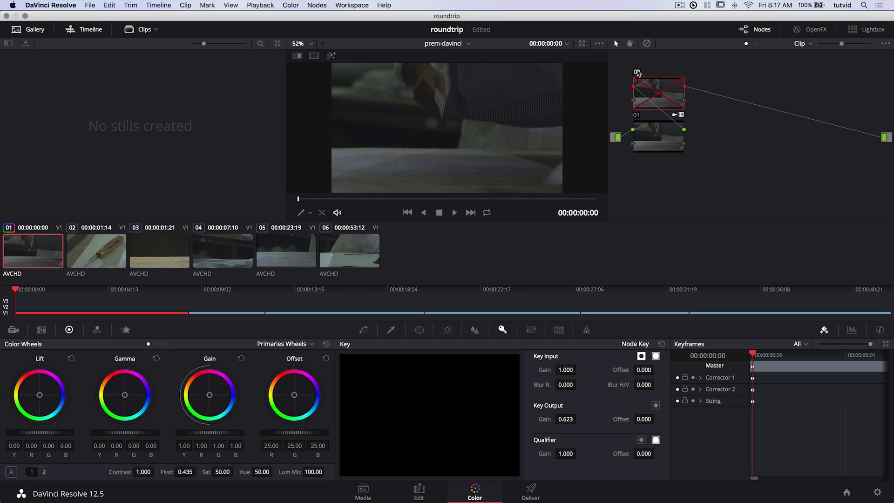
{"action": "left_click", "coordinate": [637, 73]}
Position node 02 after node 01 in the chain and recheck the comparison
{"action": "left_click_drag", "start_coordinate": [650, 87], "coordinate": [711, 131]}
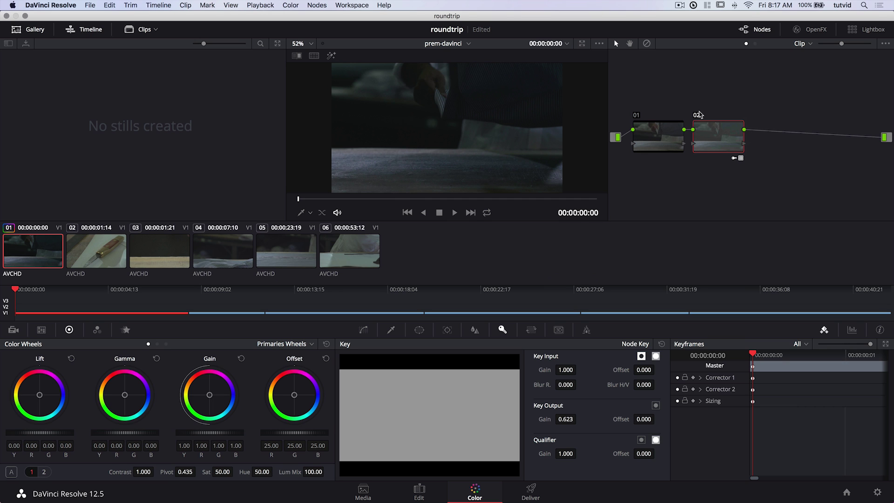
{"action": "left_click", "coordinate": [699, 116]}
{"action": "left_click", "coordinate": [707, 125]}
{"action": "left_click", "coordinate": [708, 127]}
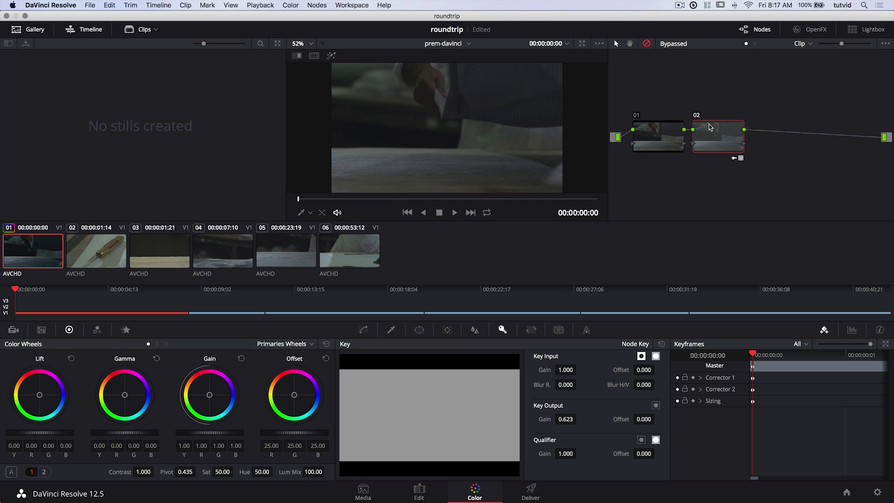
{"action": "left_click", "coordinate": [712, 128]}
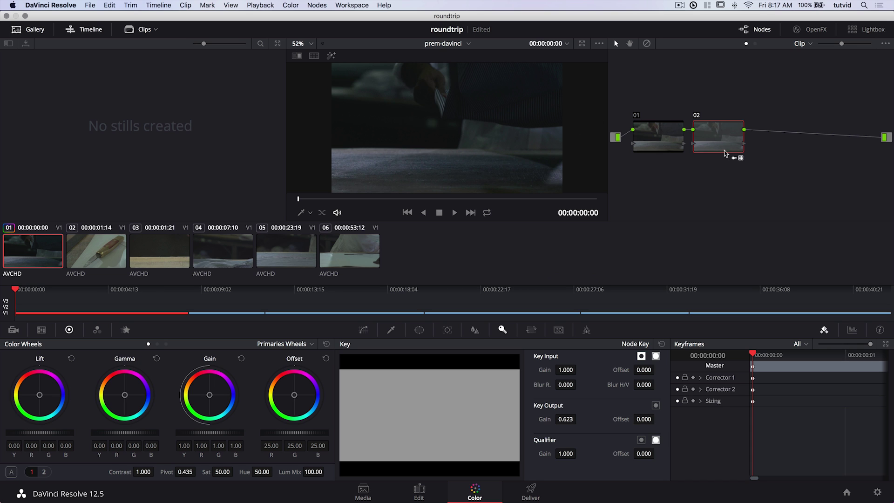
Add serial node 03 and lift the blue curve's black point, adding a control point
{"action": "key", "text": "alt+s"}
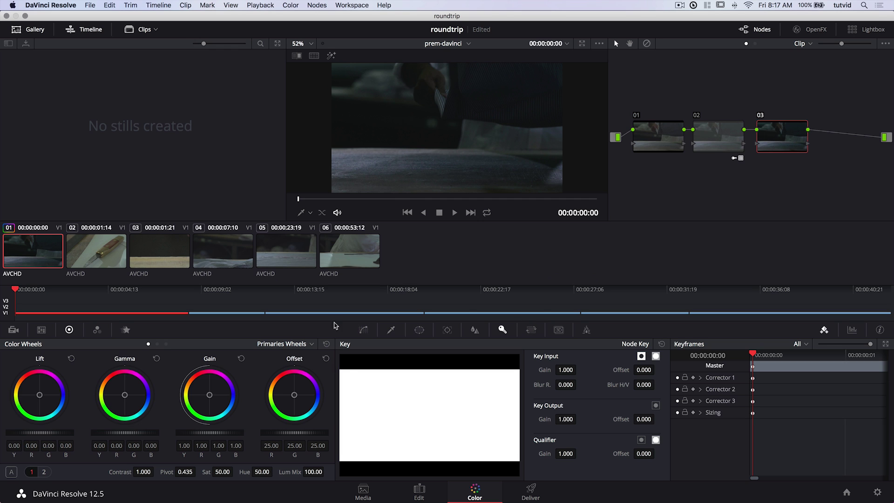
{"action": "left_click", "coordinate": [364, 329]}
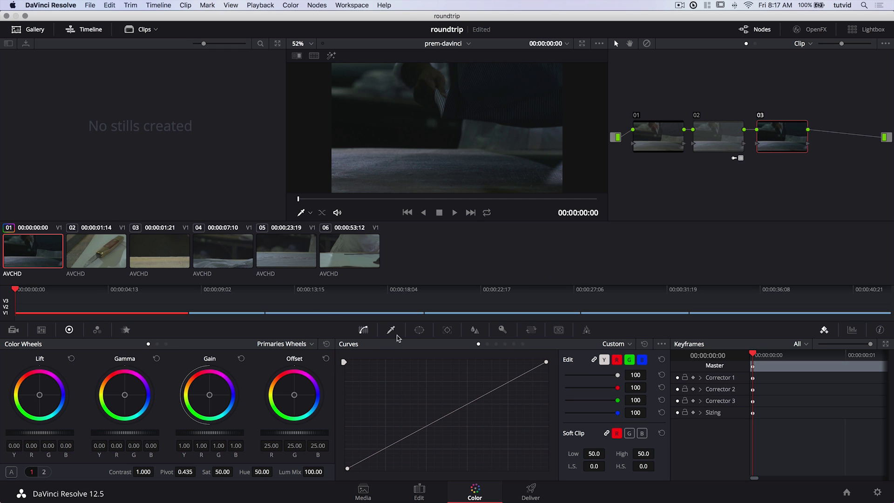
{"action": "left_click", "coordinate": [641, 360]}
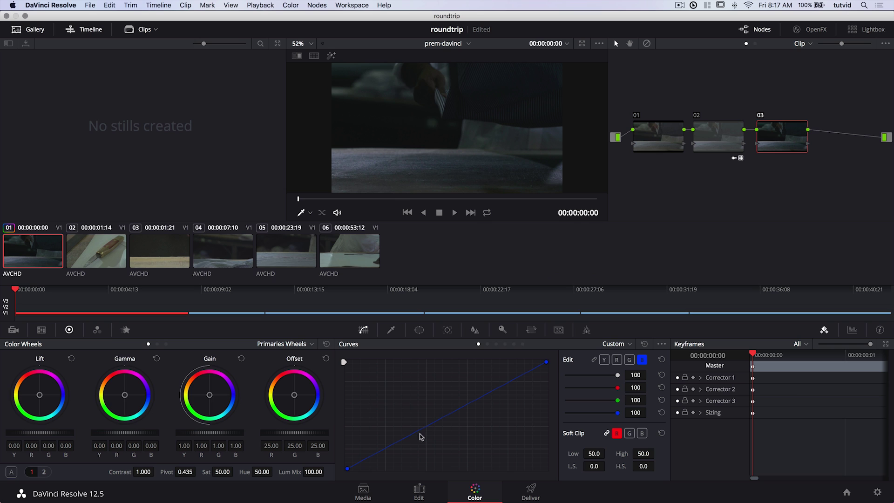
{"action": "left_click_drag", "start_coordinate": [347, 468], "coordinate": [344, 464]}
{"action": "left_click", "coordinate": [506, 384]}
Raise the luma curve's black point and lift its shadow and midtone points
{"action": "left_click", "coordinate": [603, 359]}
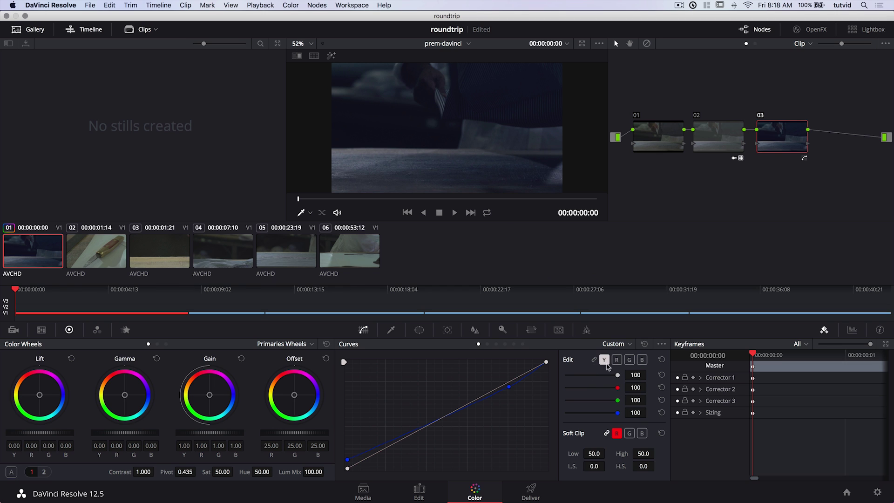
{"action": "left_click_drag", "start_coordinate": [347, 469], "coordinate": [346, 466]}
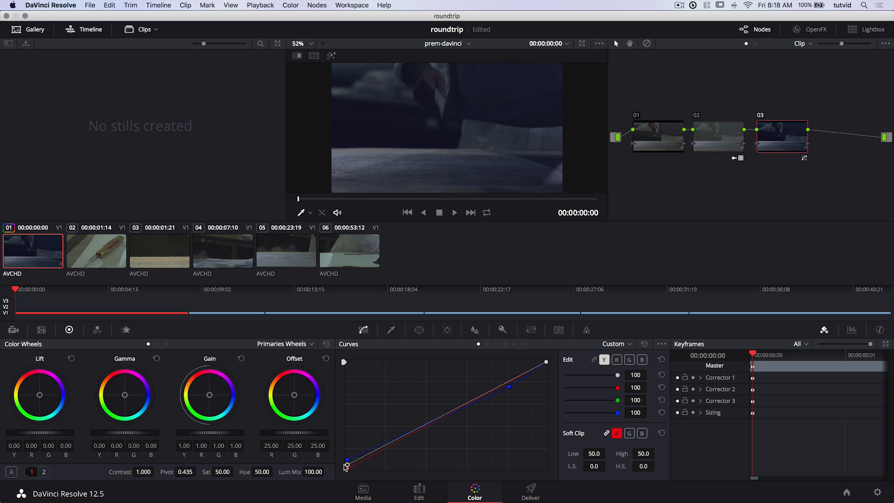
{"action": "left_click", "coordinate": [371, 459]}
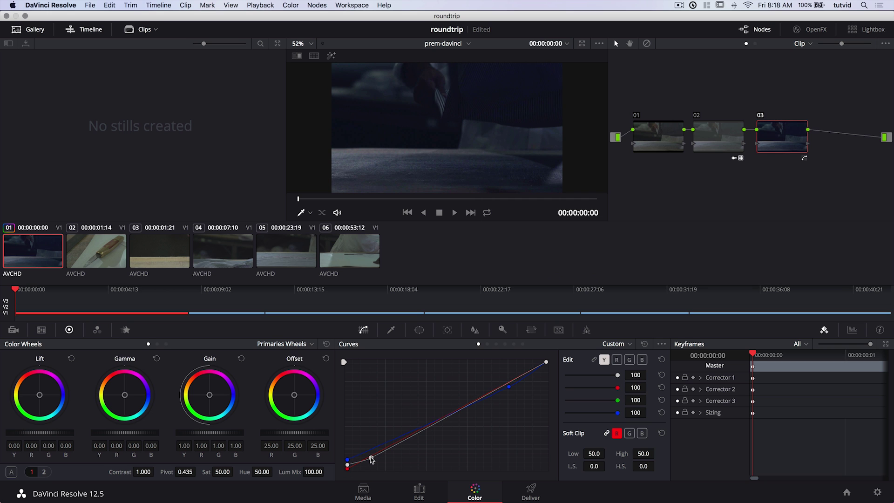
{"action": "left_click", "coordinate": [420, 427]}
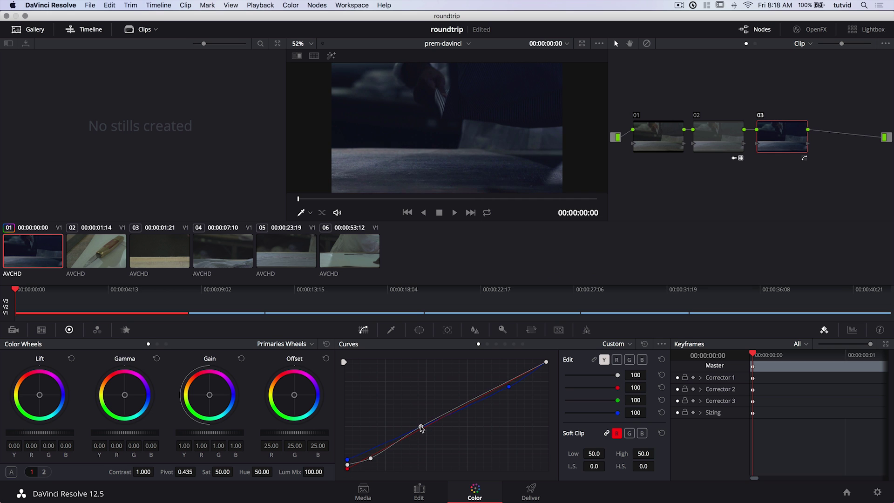
{"action": "left_click_drag", "start_coordinate": [421, 427], "coordinate": [420, 425]}
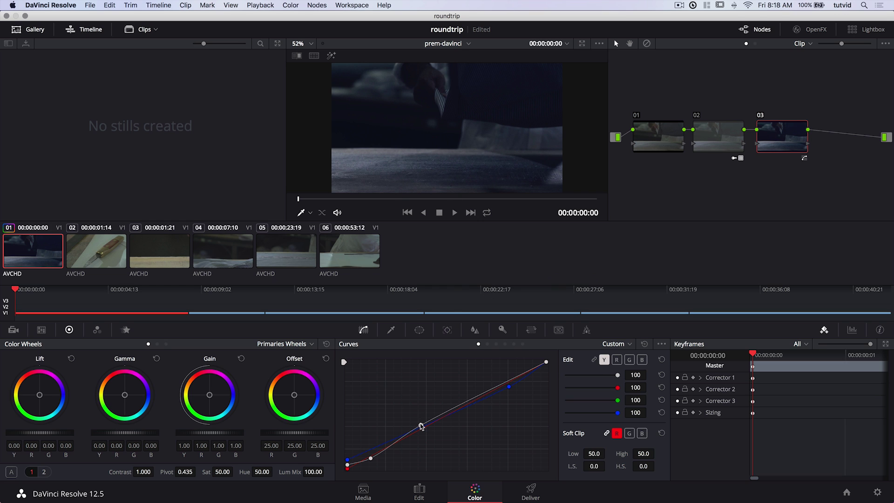
{"action": "left_click_drag", "start_coordinate": [421, 427], "coordinate": [422, 425]}
Set node 03's key output gain to 0.676 and compare graded against ungraded
{"action": "left_click", "coordinate": [502, 330]}
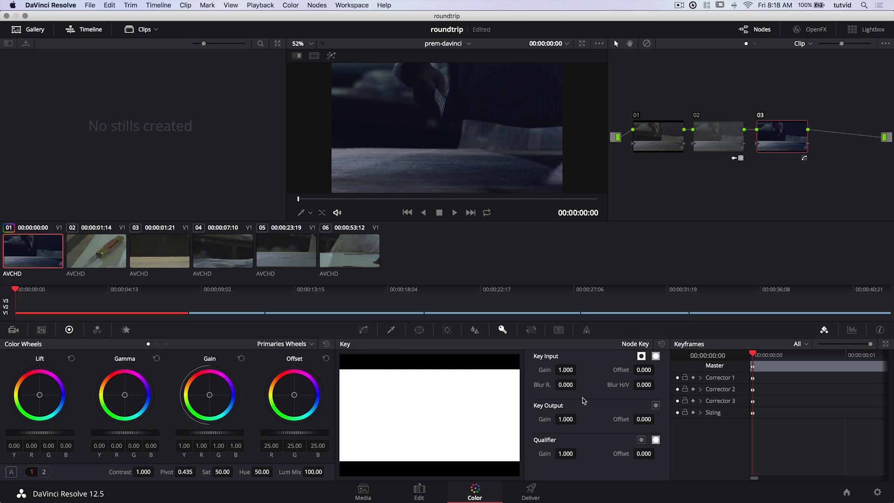
{"action": "left_click_drag", "start_coordinate": [579, 419], "coordinate": [567, 419]}
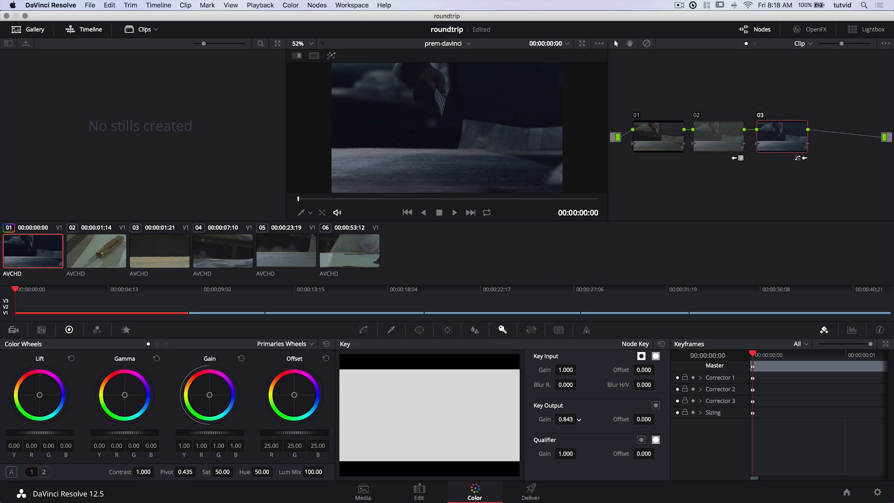
{"action": "left_click_drag", "start_coordinate": [578, 419], "coordinate": [549, 419]}
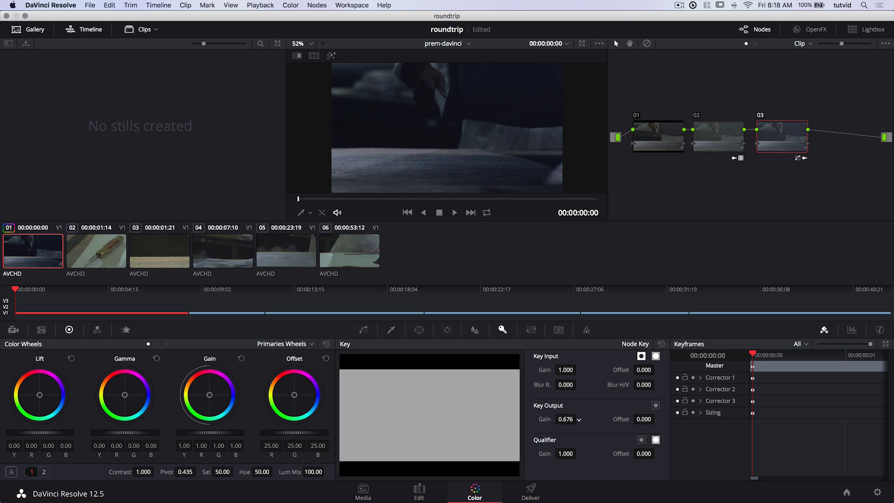
{"action": "key", "text": "shift+d"}
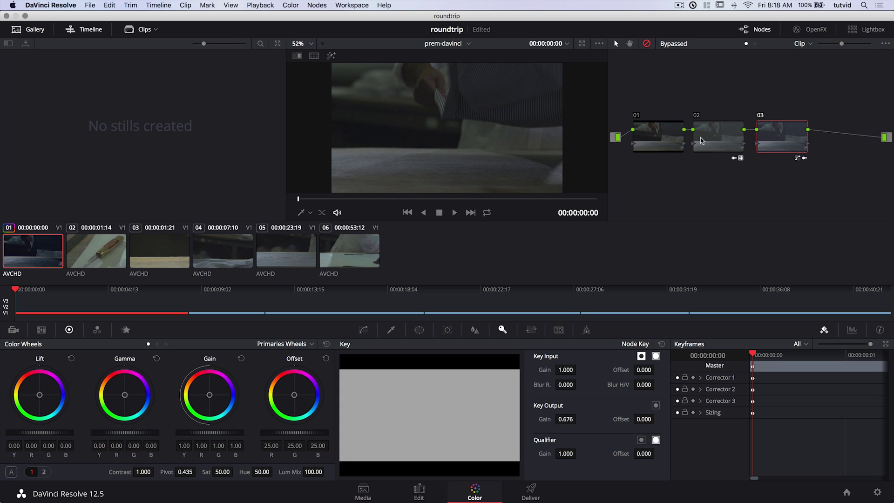
{"action": "key", "text": "shift+d"}
{"action": "key", "text": "shift+d"}
{"action": "key", "text": "shift+d"}
{"action": "key", "text": "shift+d"}
{"action": "key", "text": "shift+d"}
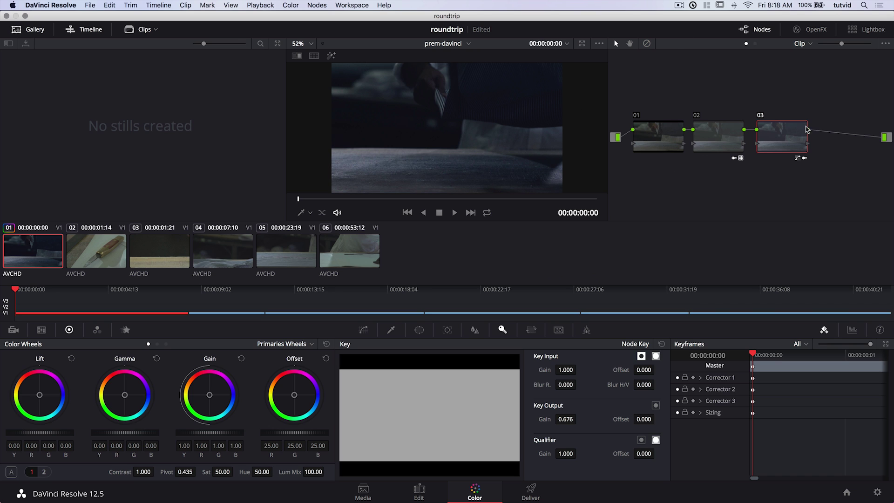
{"action": "left_click_drag", "start_coordinate": [782, 136], "coordinate": [785, 139]}
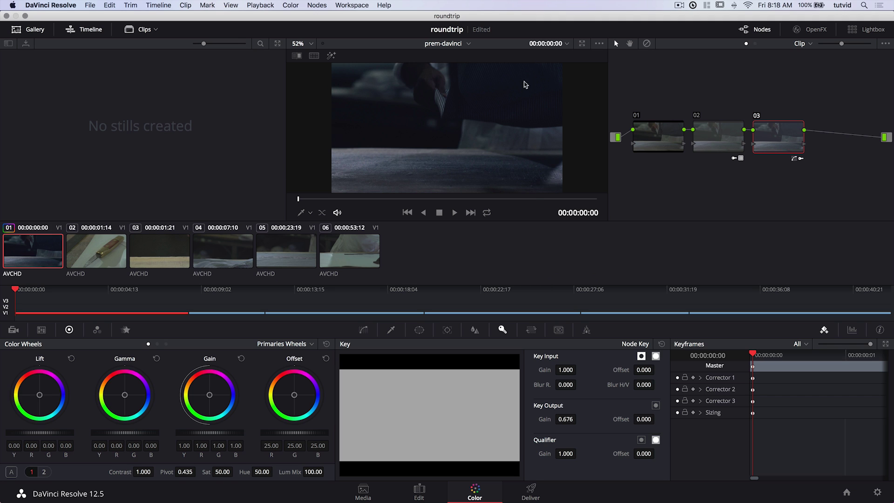
{"action": "right_click", "coordinate": [434, 113]}
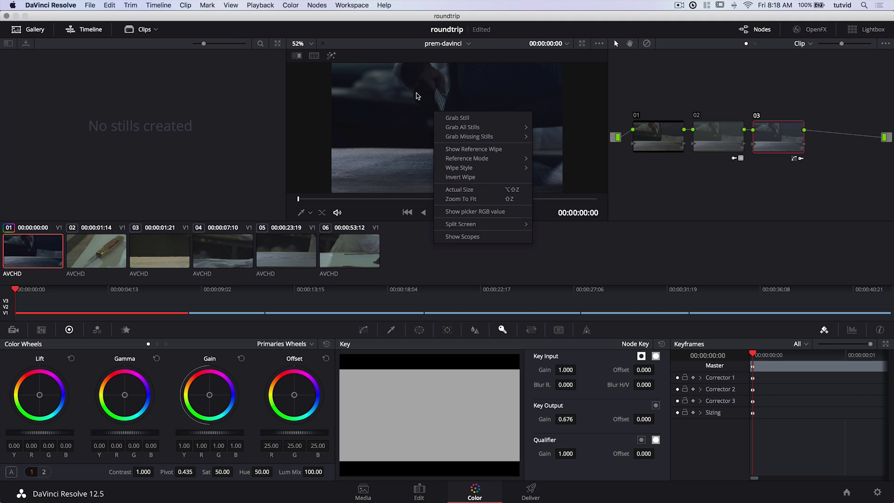
Save the three-node grade as a gallery still and apply it to clip 02
{"action": "right_click", "coordinate": [417, 95]}
{"action": "left_click", "coordinate": [437, 101]}
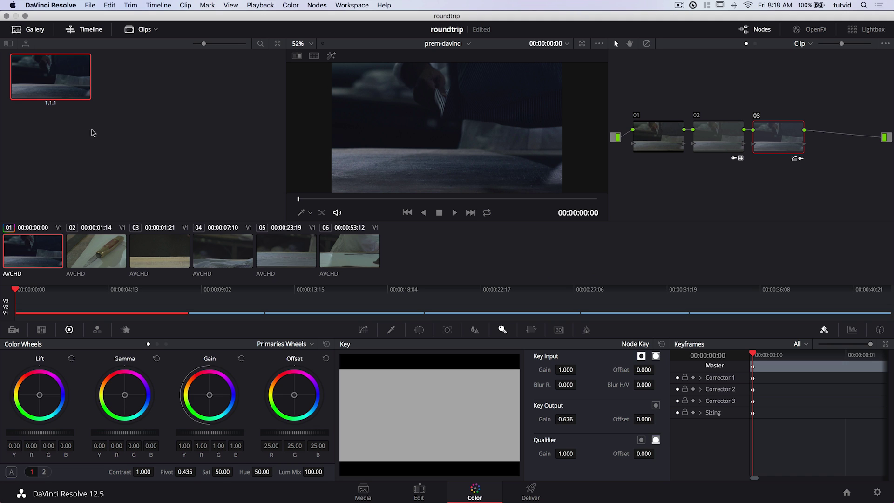
{"action": "left_click", "coordinate": [103, 251]}
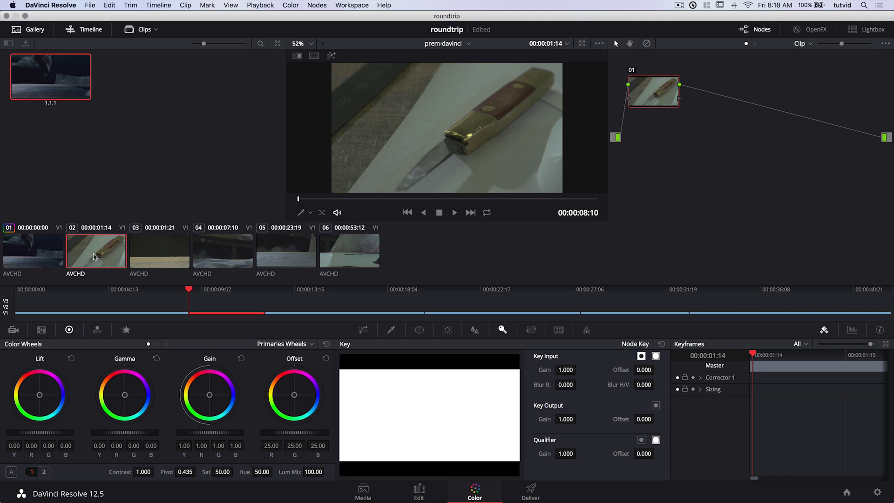
{"action": "right_click", "coordinate": [55, 73]}
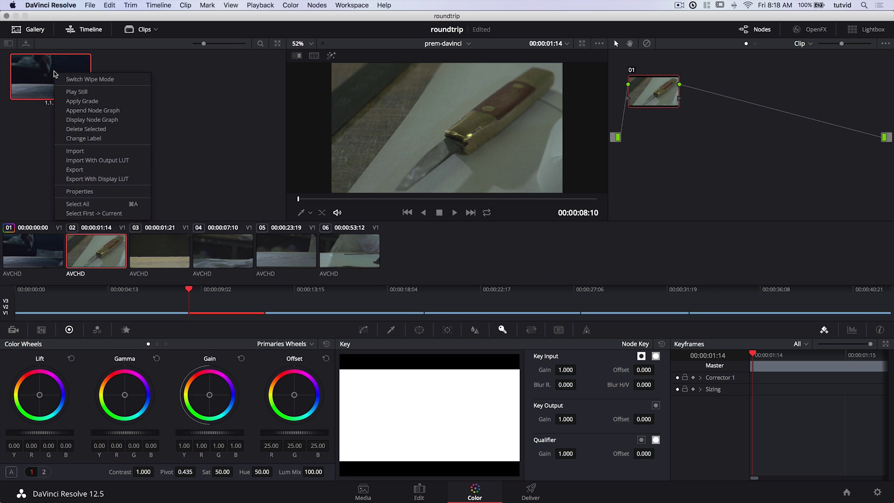
{"action": "left_click", "coordinate": [110, 102]}
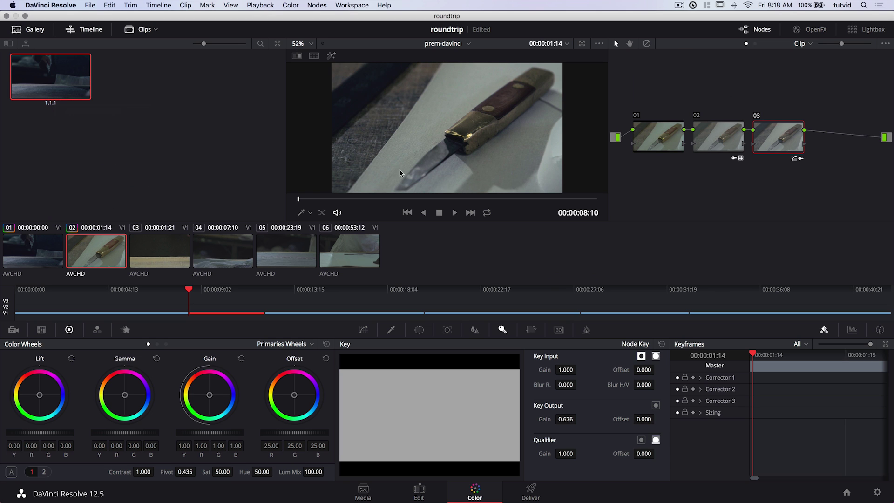
Apply the gallery still's grade to clips 03, 04 and 05, then move to clip 06
{"action": "left_click", "coordinate": [165, 253]}
{"action": "right_click", "coordinate": [71, 85]}
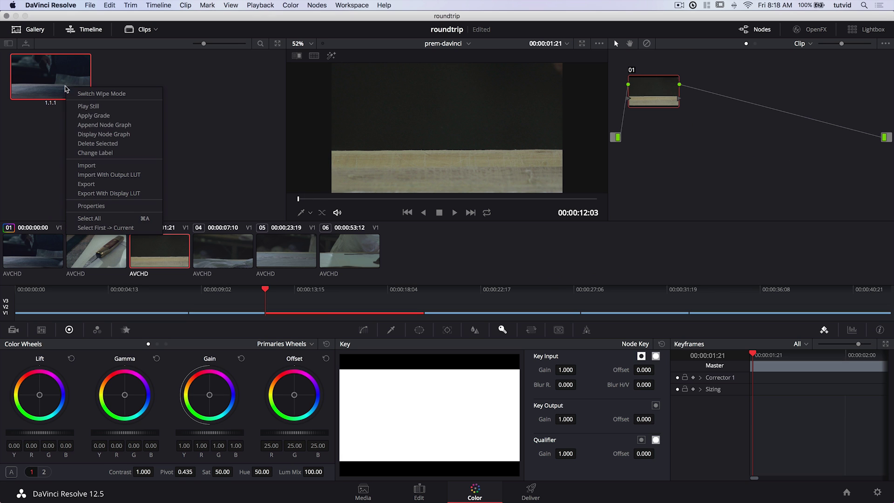
{"action": "left_click", "coordinate": [96, 115]}
{"action": "left_click", "coordinate": [243, 247]}
{"action": "right_click", "coordinate": [66, 71]}
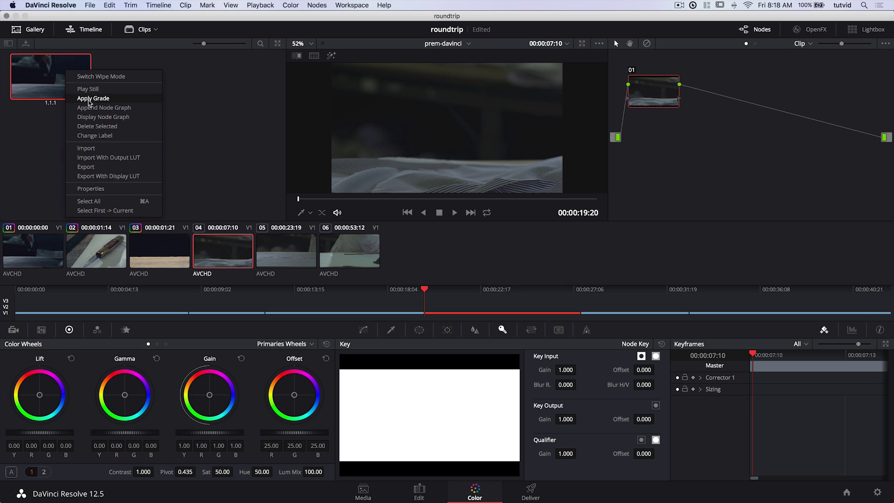
{"action": "left_click", "coordinate": [91, 101]}
{"action": "key", "text": "Down"}
{"action": "right_click", "coordinate": [76, 71]}
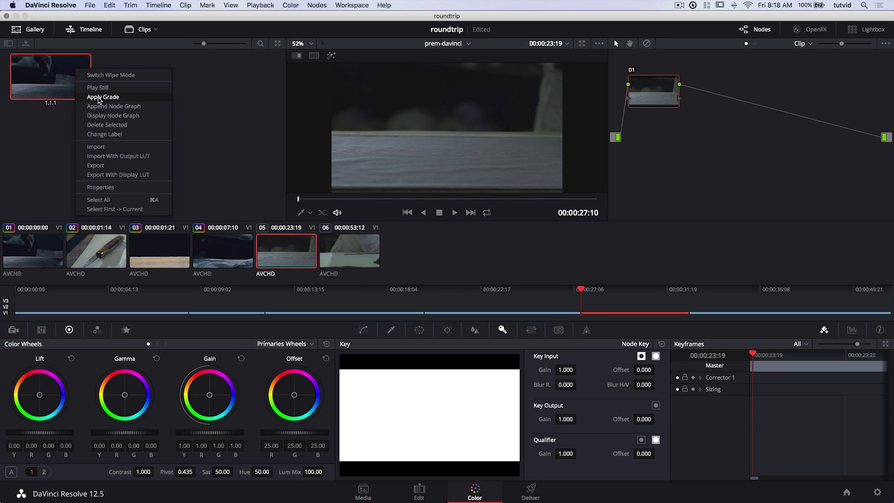
{"action": "left_click", "coordinate": [93, 97]}
{"action": "key", "text": "Down"}
{"action": "right_click", "coordinate": [71, 79]}
Finish applying the still's grade to clip 06, then select and preview clip 05
{"action": "left_click", "coordinate": [88, 90]}
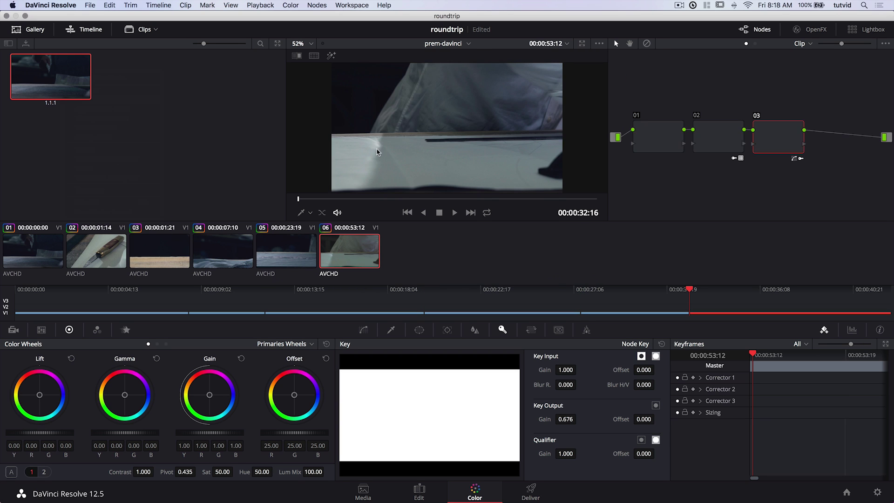
{"action": "key", "text": "Up"}
{"action": "left_click", "coordinate": [222, 261]}
{"action": "left_click", "coordinate": [283, 256]}
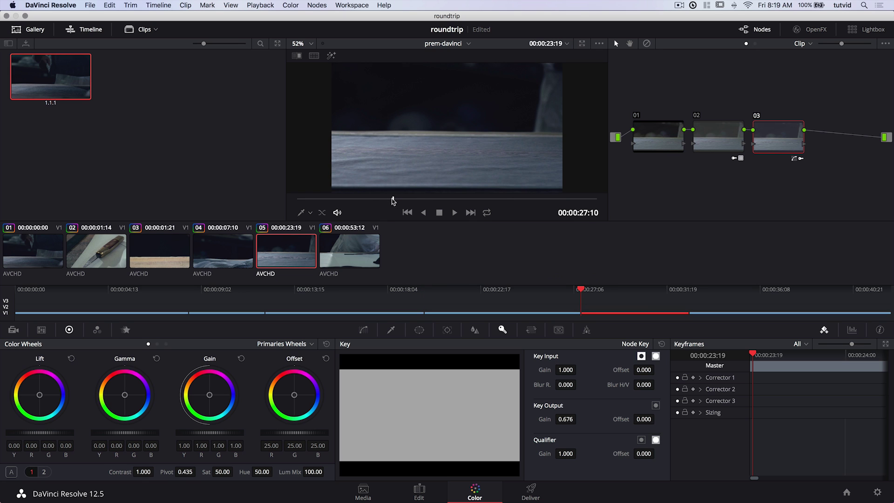
{"action": "left_click_drag", "start_coordinate": [391, 198], "coordinate": [429, 201]}
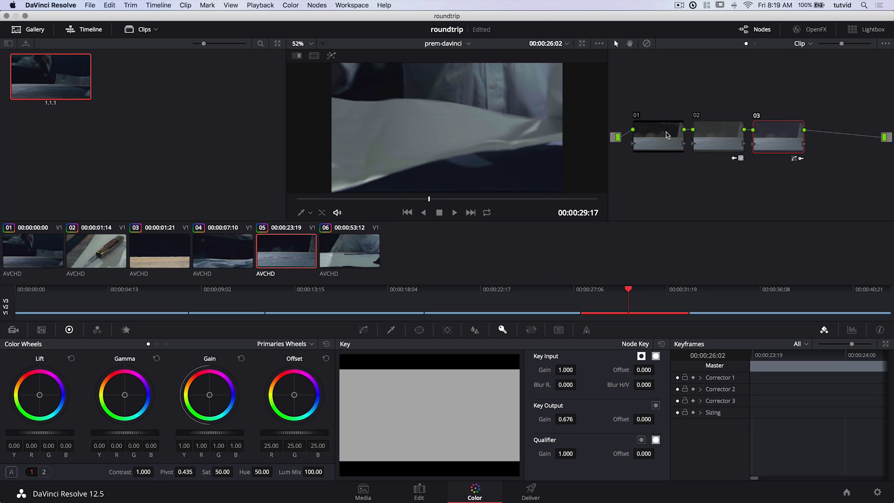
Lift the luma curve on node 01 of clips 05 and 06 to brighten them
{"action": "left_click", "coordinate": [654, 142]}
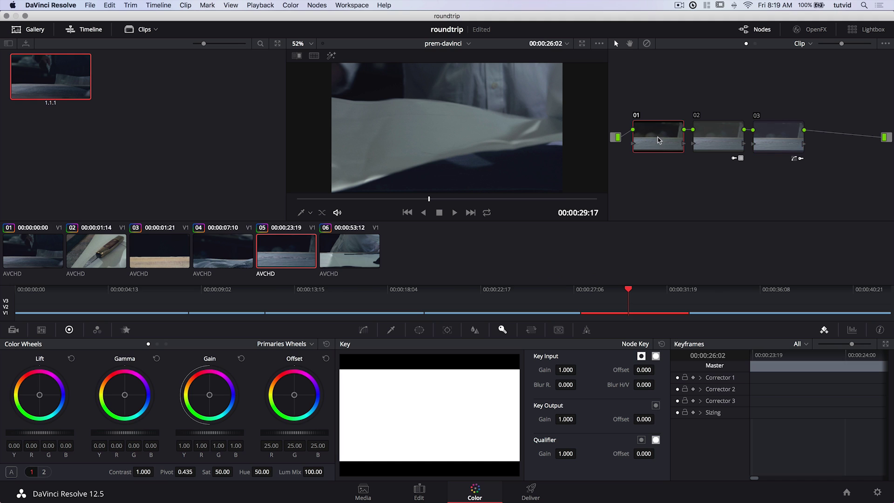
{"action": "left_click", "coordinate": [363, 330]}
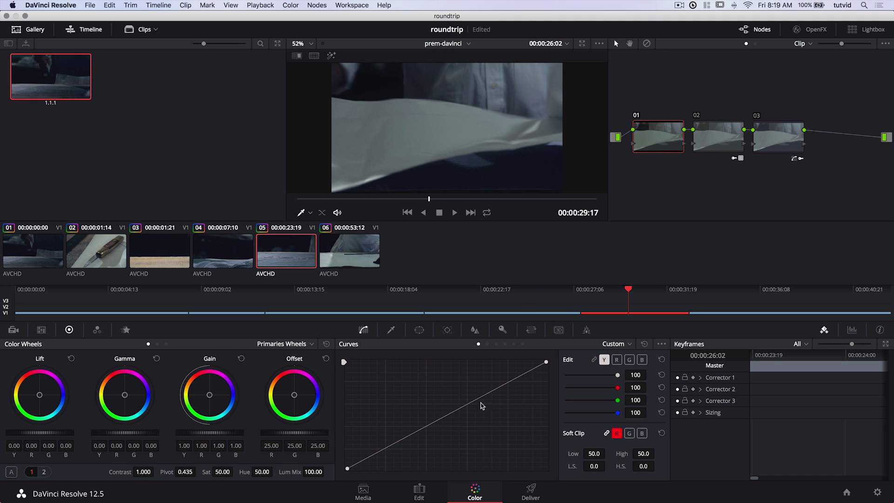
{"action": "left_click_drag", "start_coordinate": [490, 393], "coordinate": [487, 389]}
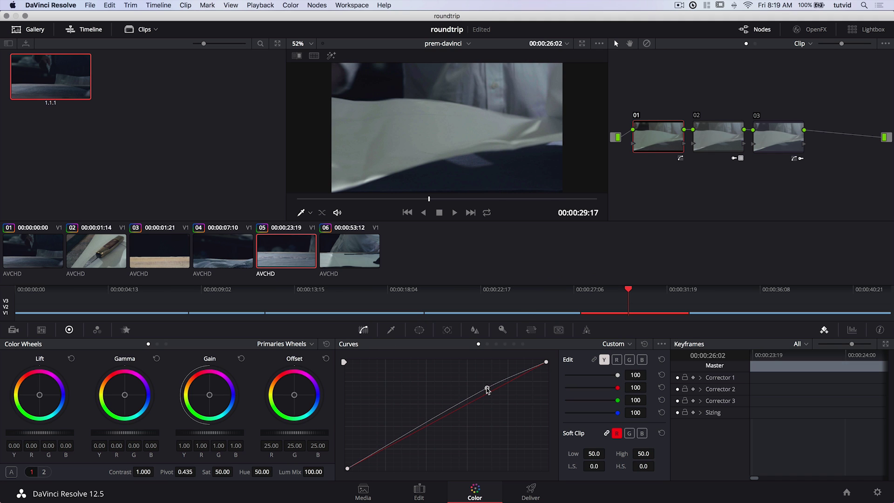
{"action": "left_click", "coordinate": [362, 256]}
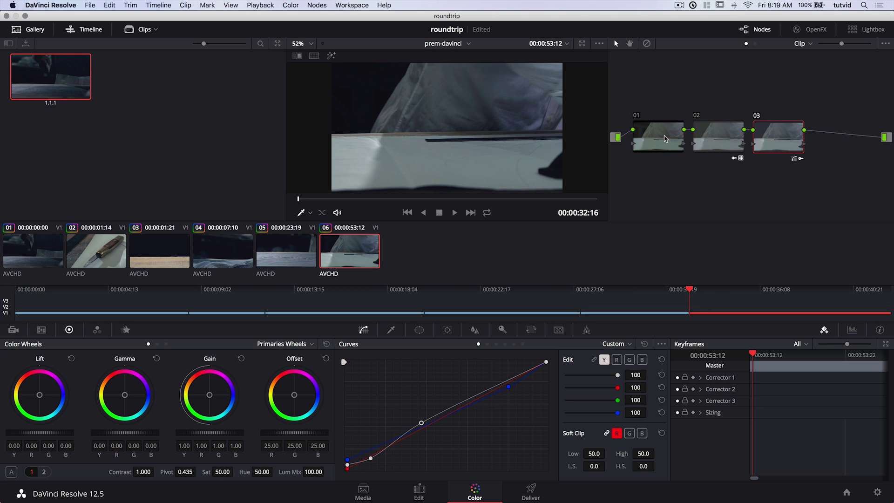
{"action": "left_click", "coordinate": [664, 138]}
{"action": "left_click_drag", "start_coordinate": [488, 396], "coordinate": [490, 386]}
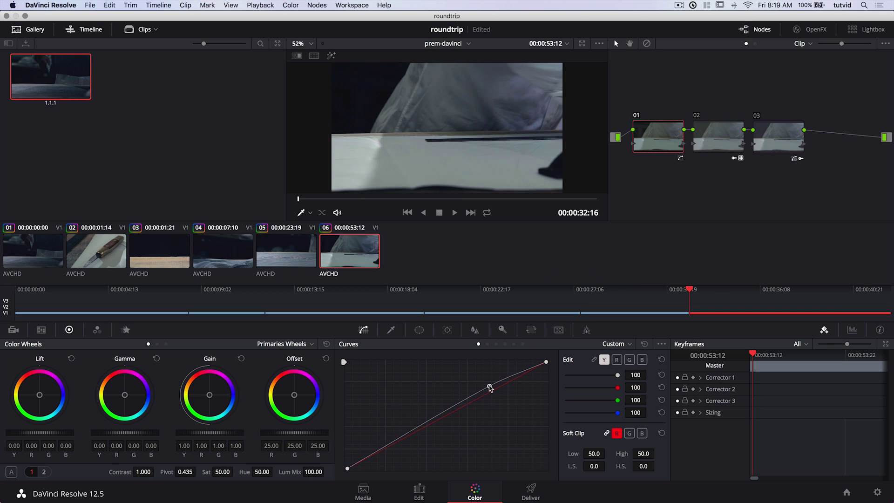
Step back through the graded clips and preview clip 03
{"action": "left_click", "coordinate": [301, 254]}
{"action": "left_click", "coordinate": [240, 257]}
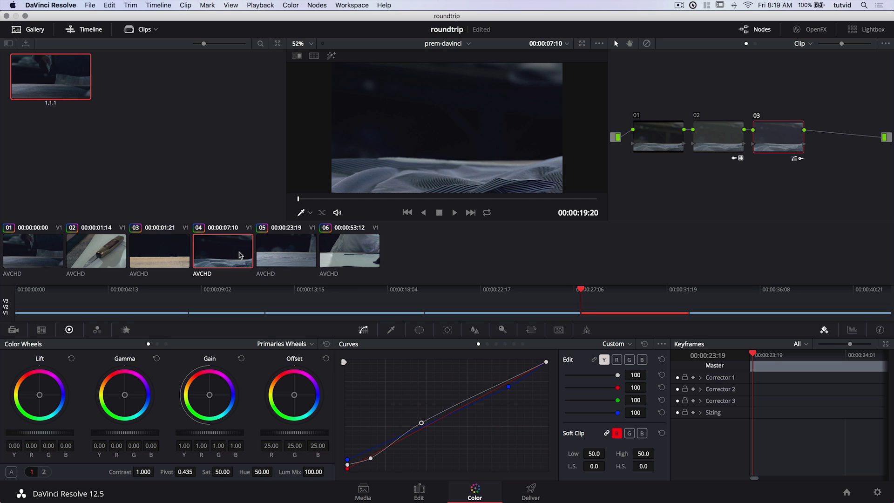
{"action": "key", "text": "Up"}
{"action": "key", "text": "Up"}
{"action": "key", "text": "Up"}
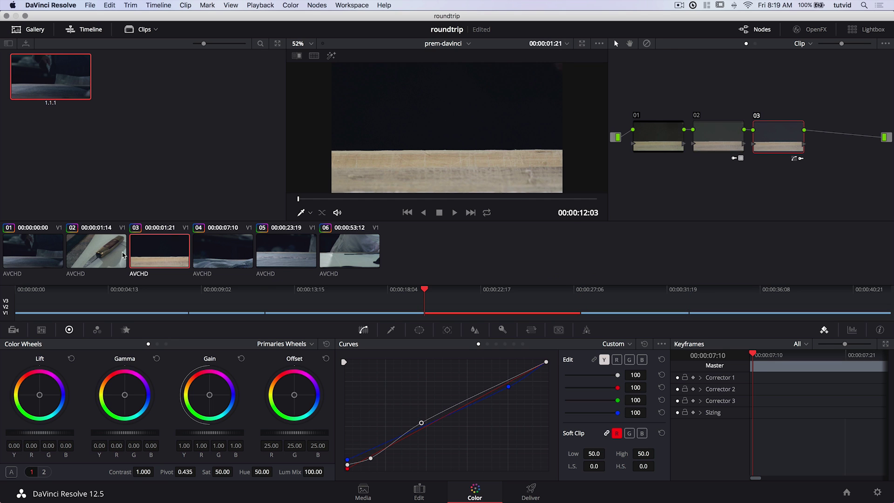
{"action": "left_click", "coordinate": [178, 252]}
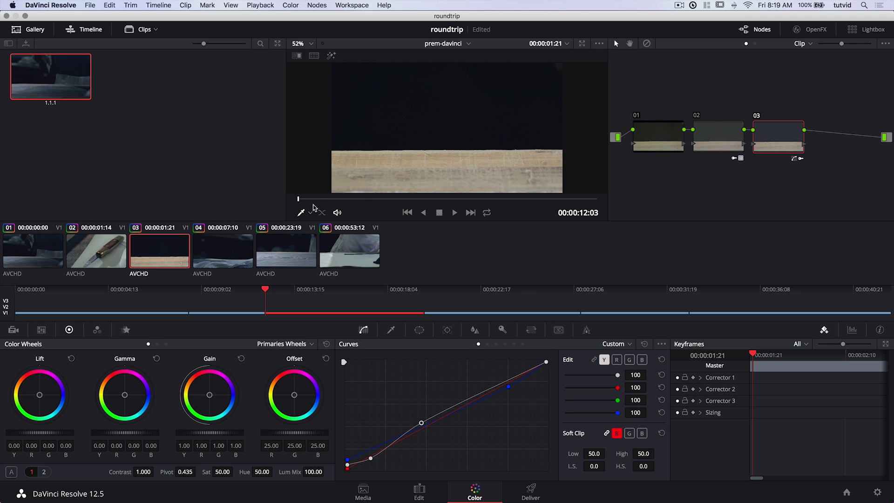
{"action": "mouse_move", "coordinate": [301, 199]}
{"action": "left_mouse_down"}
{"action": "mouse_move", "coordinate": [494, 199]}
{"action": "mouse_move", "coordinate": [298, 200]}
{"action": "left_mouse_up"}
On the Deliver page, try the Premiere XML preset, enlarge the viewer, then choose AVID AAF
{"action": "left_click", "coordinate": [530, 490]}
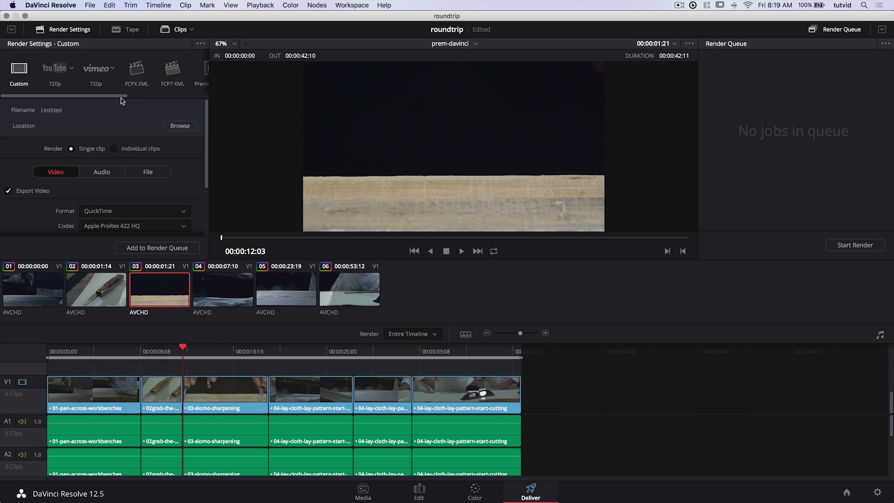
{"action": "scroll", "coordinate": [120, 96], "scroll_direction": "right", "scroll_amount": 5}
{"action": "left_click", "coordinate": [111, 70]}
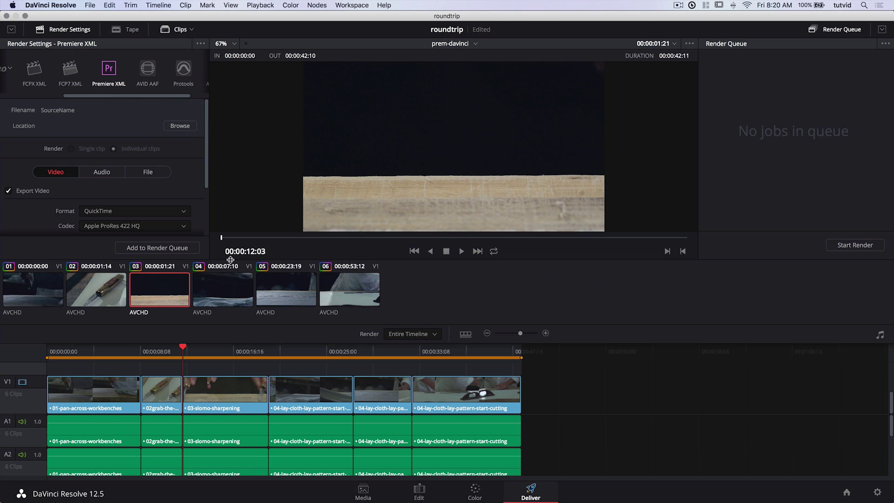
{"action": "left_click_drag", "start_coordinate": [230, 259], "coordinate": [230, 288]}
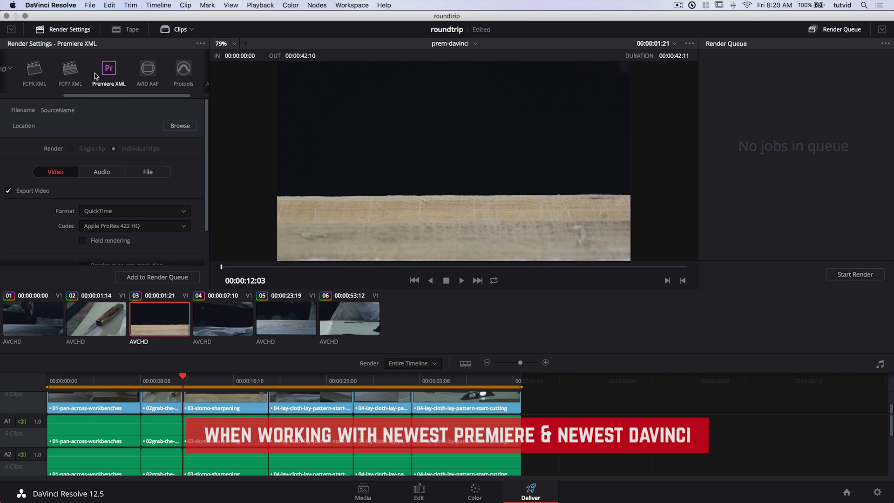
{"action": "left_click", "coordinate": [147, 71]}
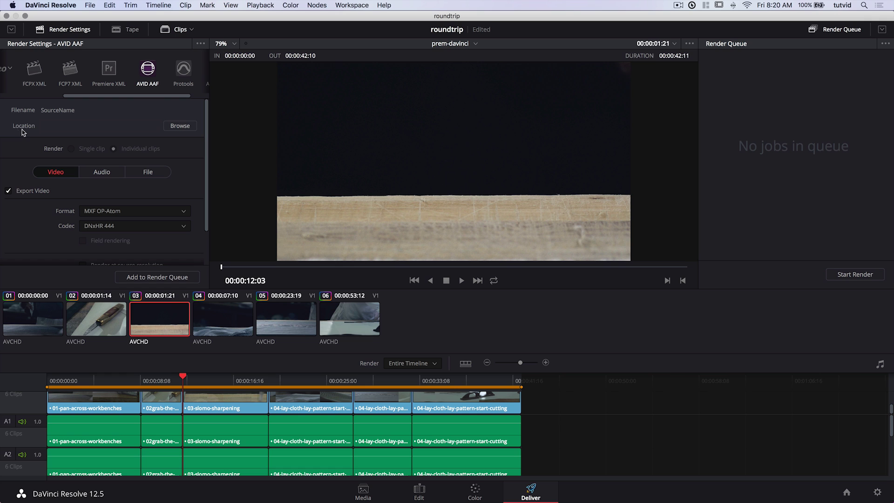
Render to the Desktop with MXF OP-Atom format and DNxHR 444 codec
{"action": "left_click", "coordinate": [180, 126]}
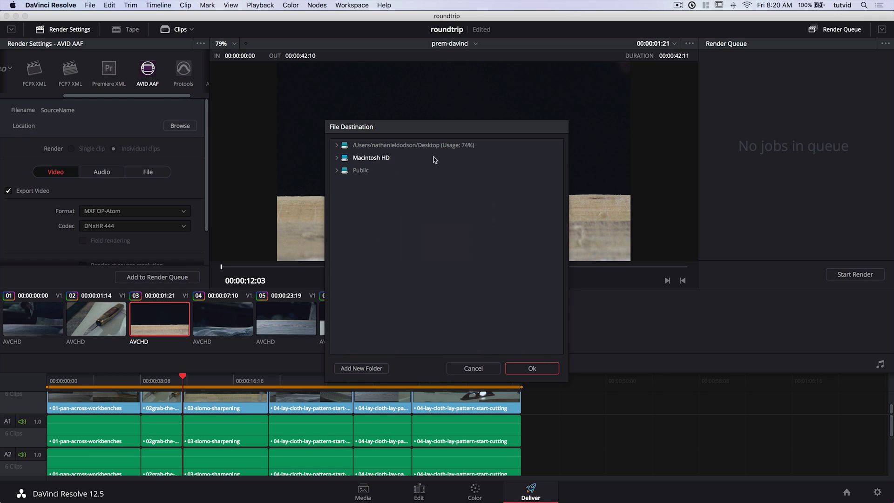
{"action": "left_click", "coordinate": [367, 145]}
{"action": "left_click", "coordinate": [545, 370]}
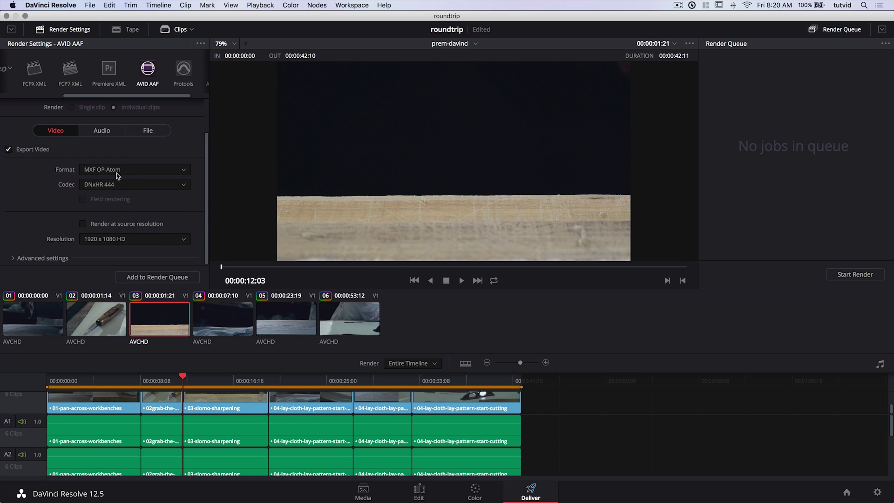
{"action": "left_click", "coordinate": [93, 170]}
{"action": "left_click", "coordinate": [116, 187]}
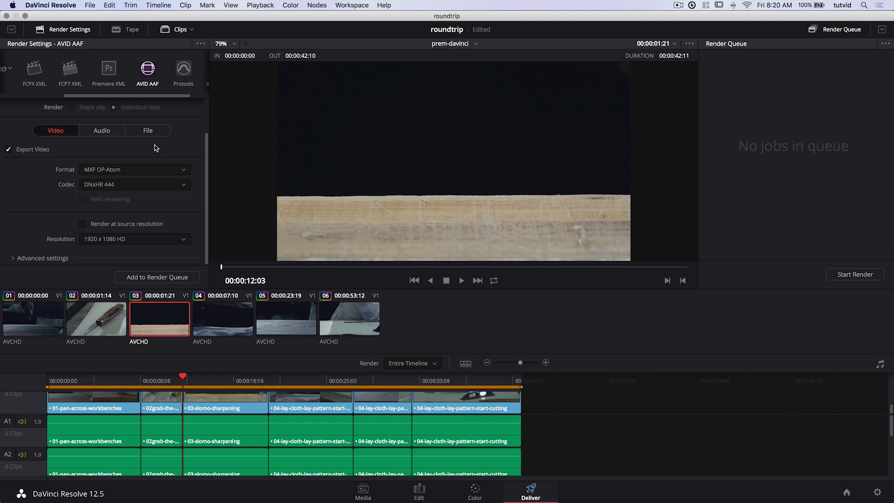
{"action": "left_click", "coordinate": [111, 186]}
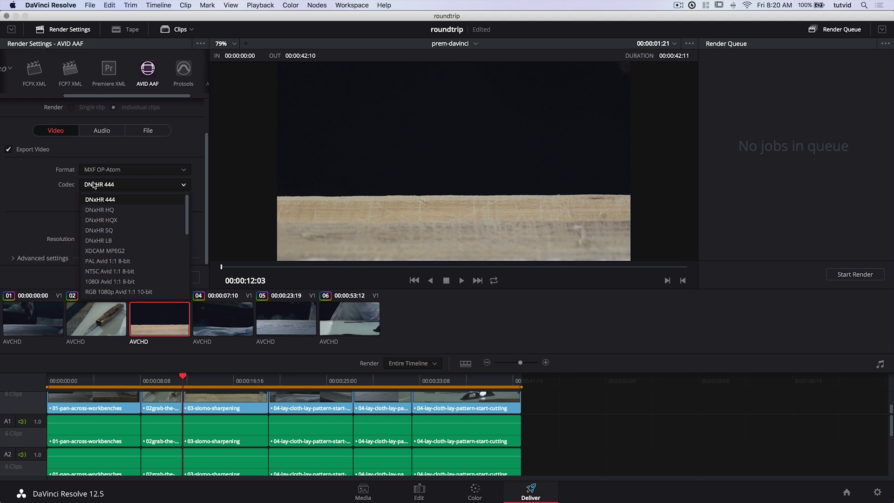
{"action": "left_click", "coordinate": [107, 201]}
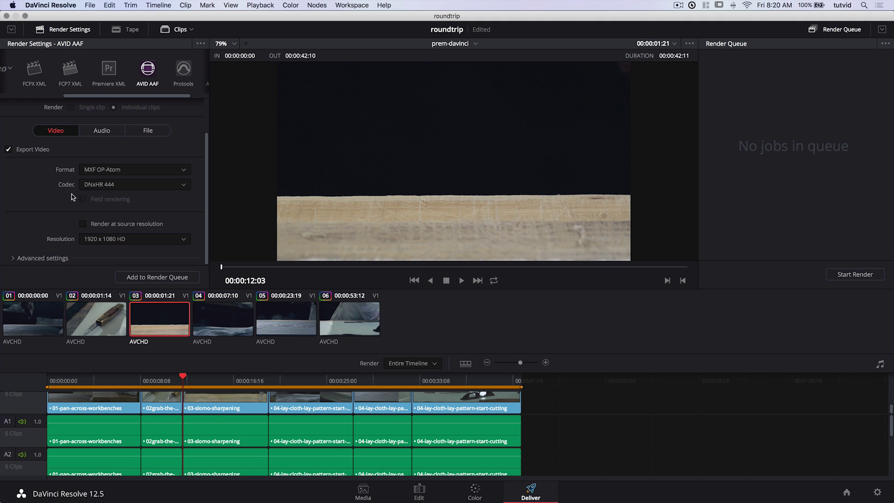
Expand the Advanced render settings and look through them
{"action": "left_click", "coordinate": [30, 259]}
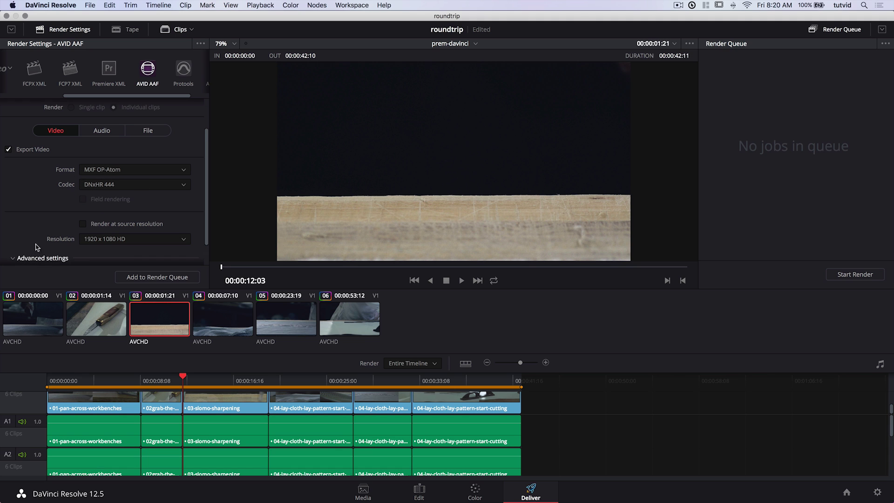
{"action": "scroll", "coordinate": [50, 206], "scroll_direction": "down", "scroll_amount": 3}
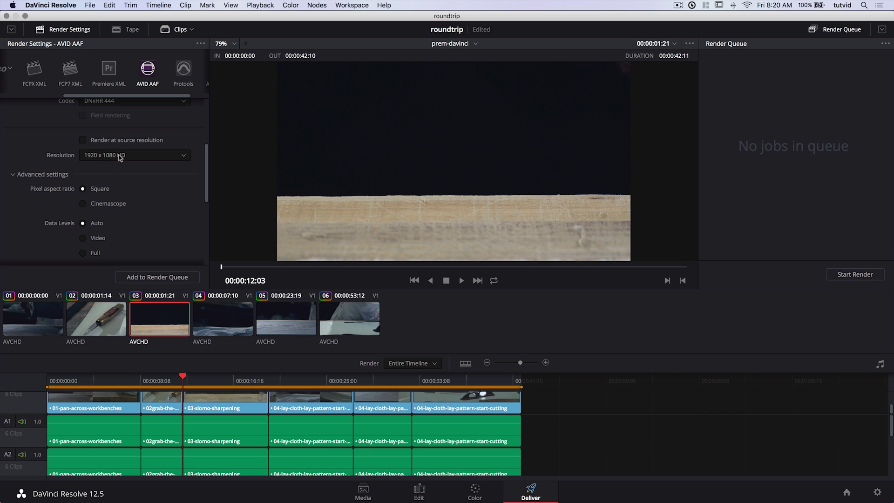
{"action": "scroll", "coordinate": [149, 190], "scroll_direction": "down", "scroll_amount": 4}
{"action": "scroll", "coordinate": [62, 114], "scroll_direction": "up", "scroll_amount": 2}
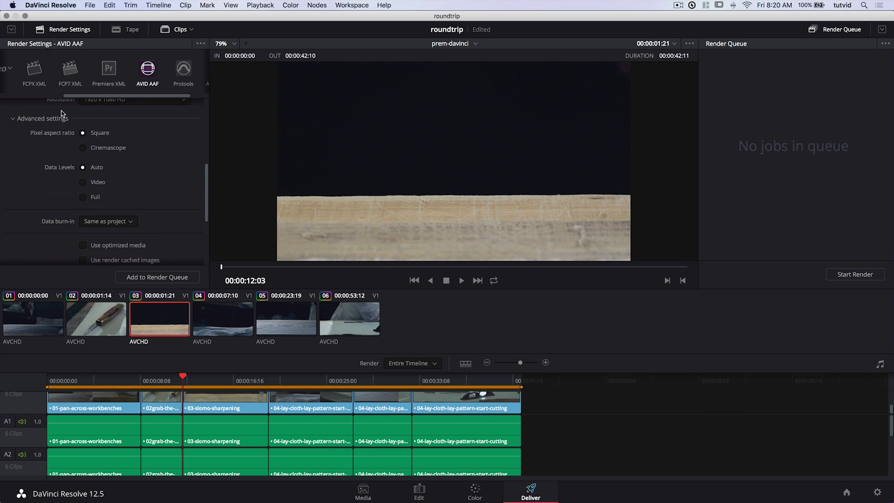
{"action": "scroll", "coordinate": [64, 175], "scroll_direction": "down", "scroll_amount": 6}
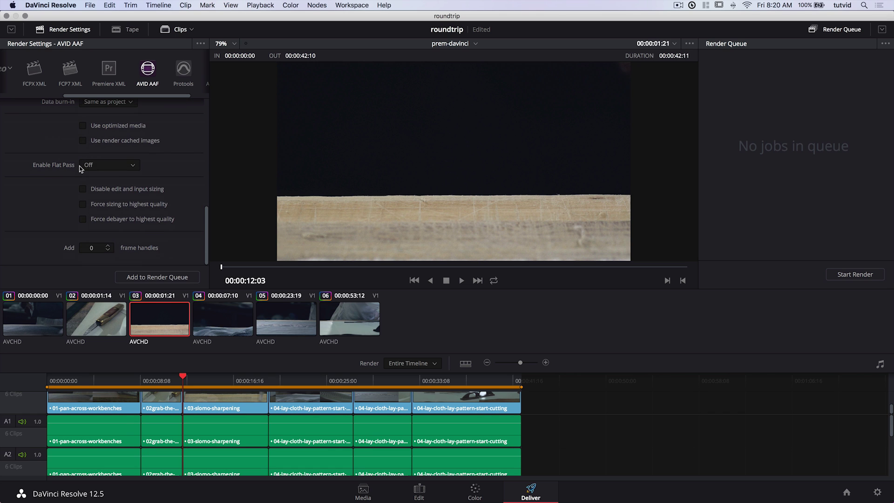
{"action": "scroll", "coordinate": [67, 207], "scroll_direction": "up", "scroll_amount": 8}
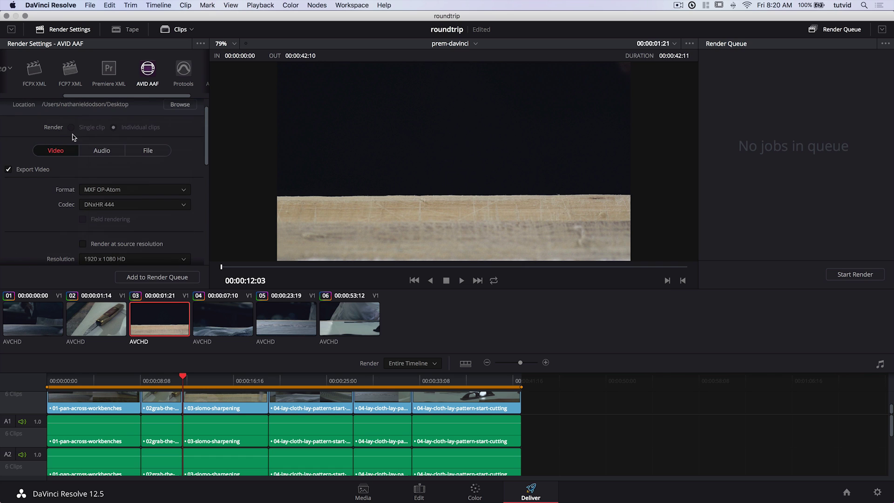
Turn off audio export and cut the unique filename prefix from 8 to 2 digits
{"action": "left_click", "coordinate": [101, 153]}
{"action": "left_click", "coordinate": [9, 182]}
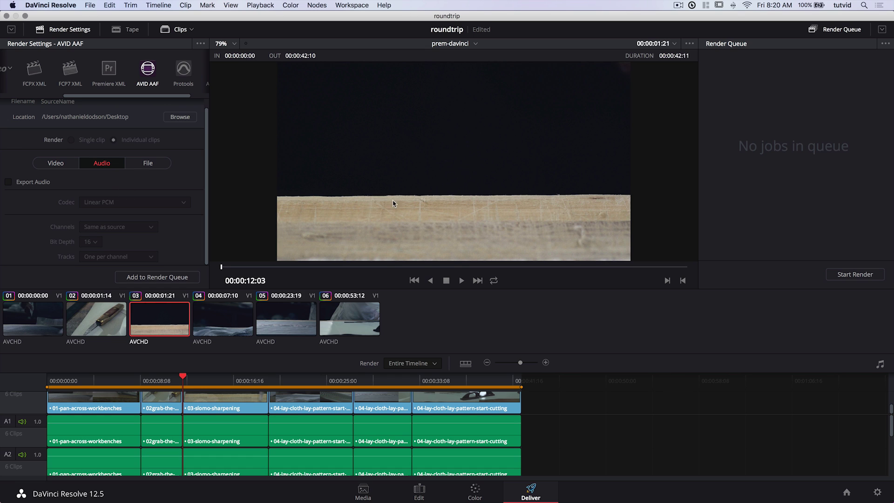
{"action": "left_click", "coordinate": [161, 164]}
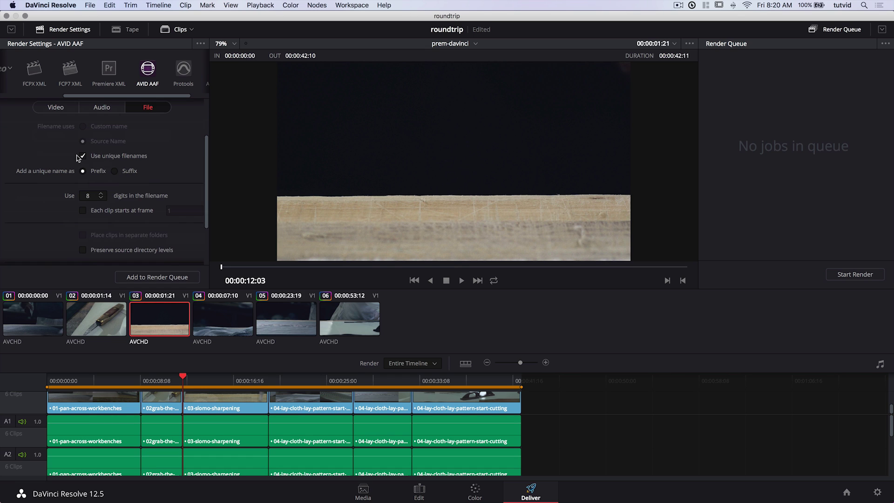
{"action": "scroll", "coordinate": [145, 166], "scroll_direction": "down", "scroll_amount": 2}
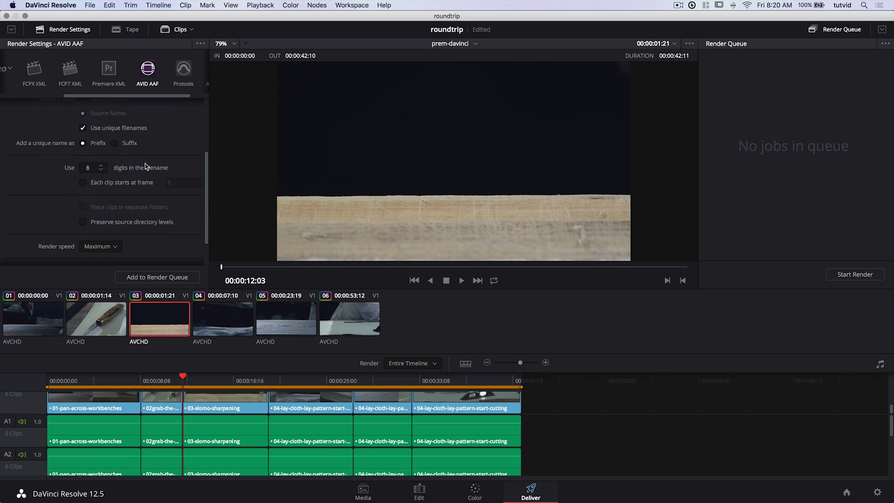
{"action": "left_click", "coordinate": [101, 170]}
{"action": "left_click", "coordinate": [100, 170]}
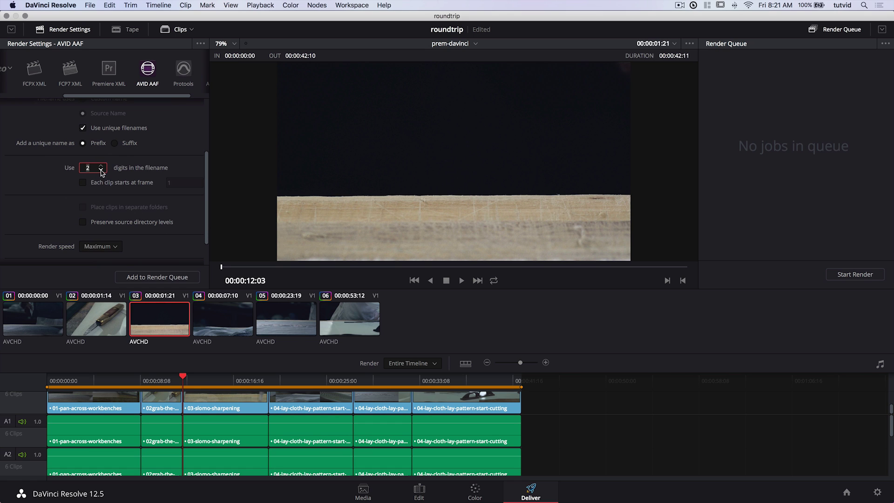
{"action": "key", "text": "Return"}
{"action": "scroll", "coordinate": [45, 202], "scroll_direction": "up", "scroll_amount": 5}
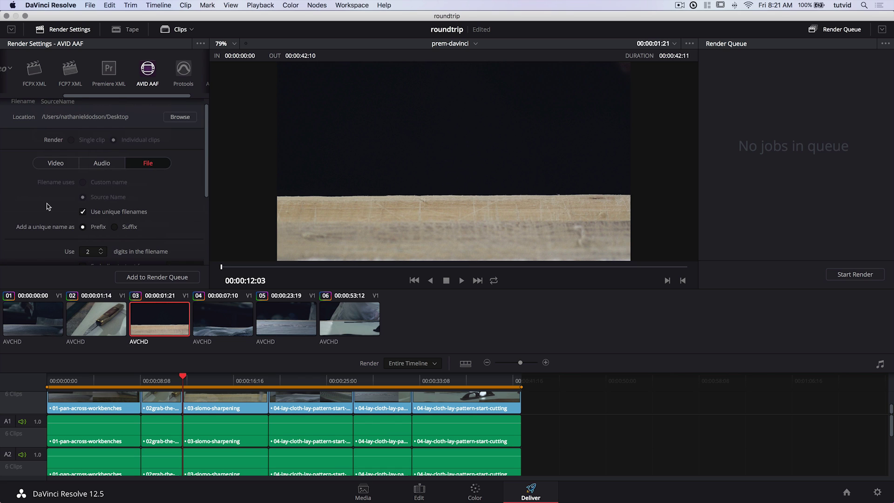
{"action": "scroll", "coordinate": [46, 203], "scroll_direction": "down", "scroll_amount": 8}
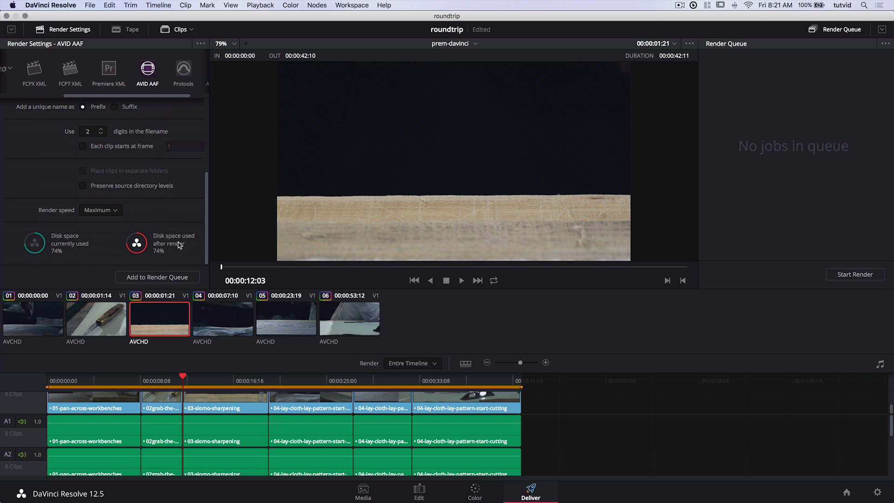
{"action": "scroll", "coordinate": [179, 246], "scroll_direction": "up", "scroll_amount": 5}
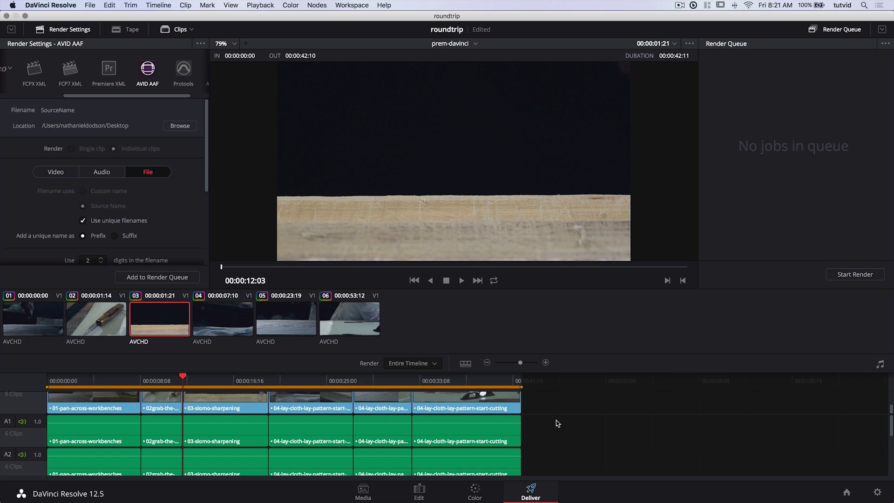
Enlarge the timeline, try an In/Out Range with an out point after clip 3, then restore Entire Timeline
{"action": "left_click", "coordinate": [419, 364]}
{"action": "left_click", "coordinate": [406, 378]}
{"action": "left_click_drag", "start_coordinate": [303, 288], "coordinate": [303, 264]}
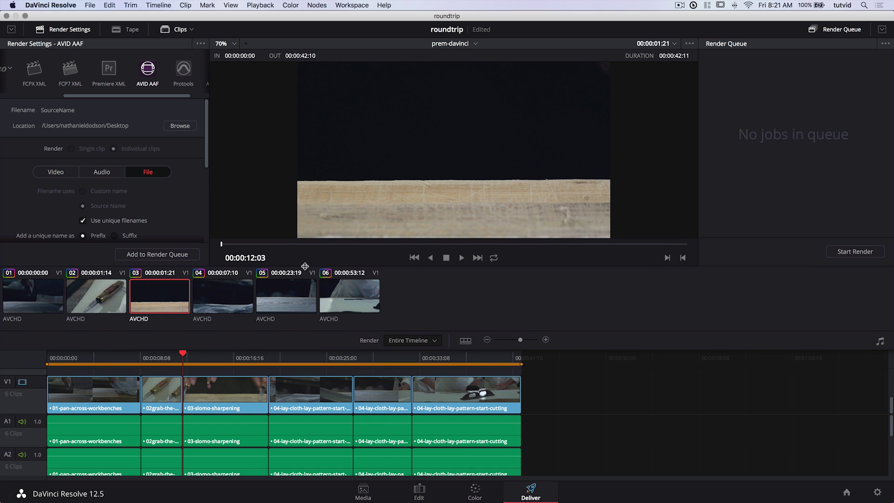
{"action": "left_click", "coordinate": [400, 342]}
{"action": "left_click", "coordinate": [412, 362]}
{"action": "left_click_drag", "start_coordinate": [185, 356], "coordinate": [238, 397]}
{"action": "key", "text": "o"}
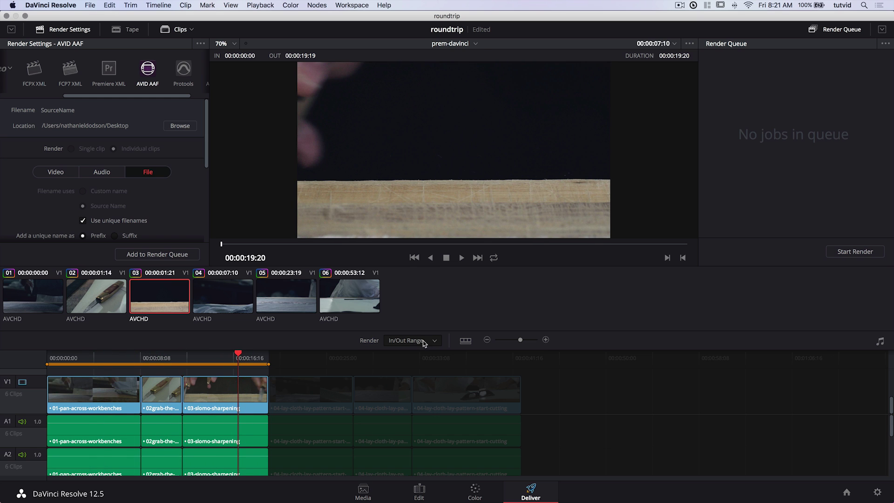
{"action": "left_click", "coordinate": [423, 340]}
{"action": "left_click", "coordinate": [414, 354]}
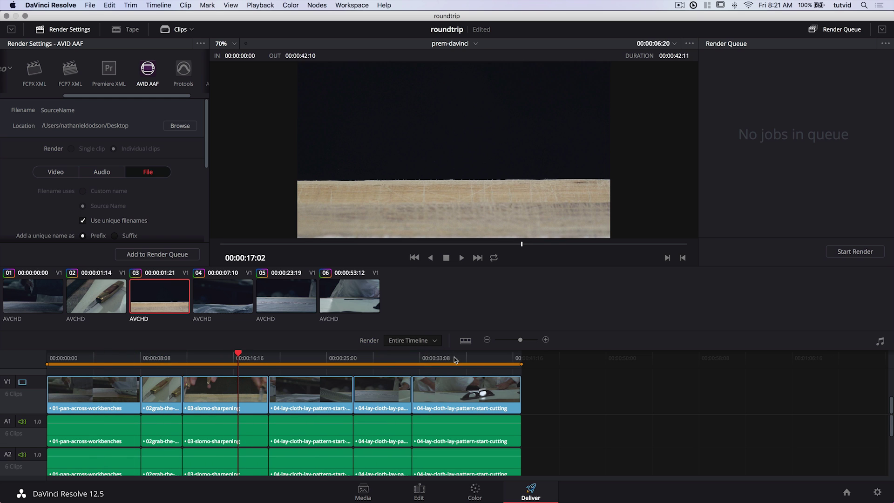
Queue the AVID AAF job, render it until Job 1 completes, then switch to Premiere Pro
{"action": "left_click", "coordinate": [173, 254]}
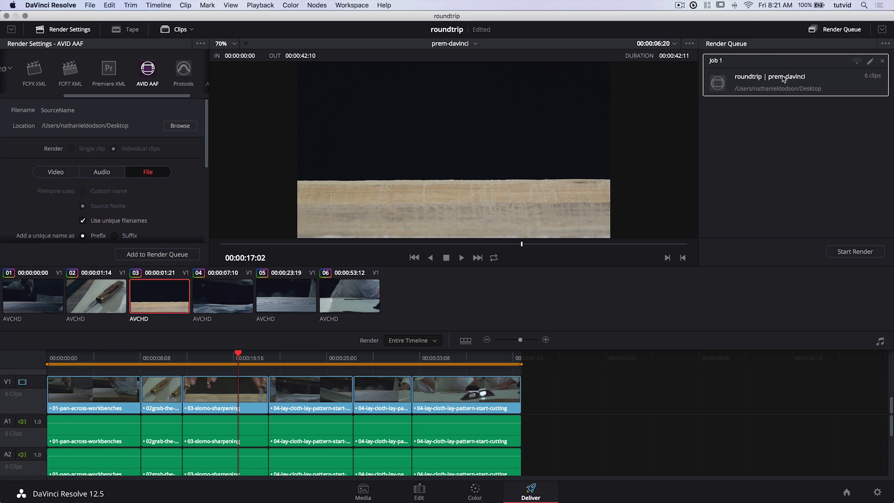
{"action": "left_click", "coordinate": [852, 253]}
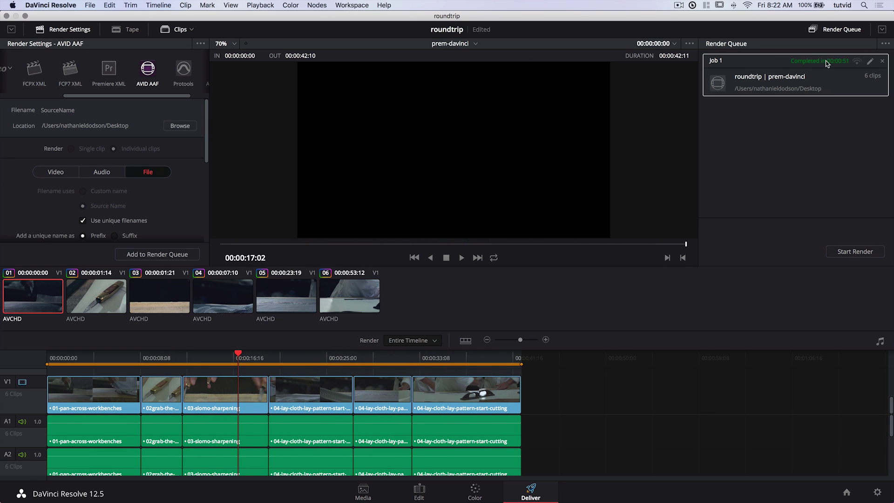
{"action": "key", "text": "super+Tab"}
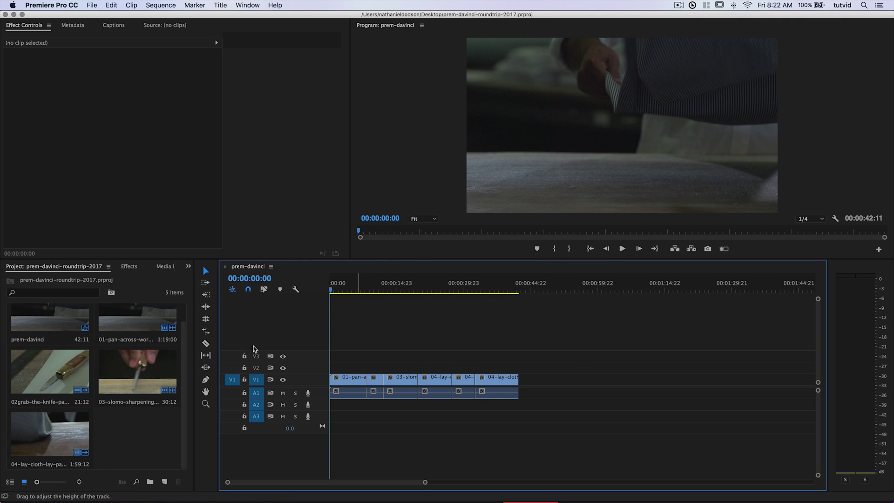
In Finder, check the Desktop for the rendered prem-davinci AAF and V1 MXF clips, then return to Premiere
{"action": "key", "text": "super+Tab"}
{"action": "left_click", "coordinate": [440, 243]}
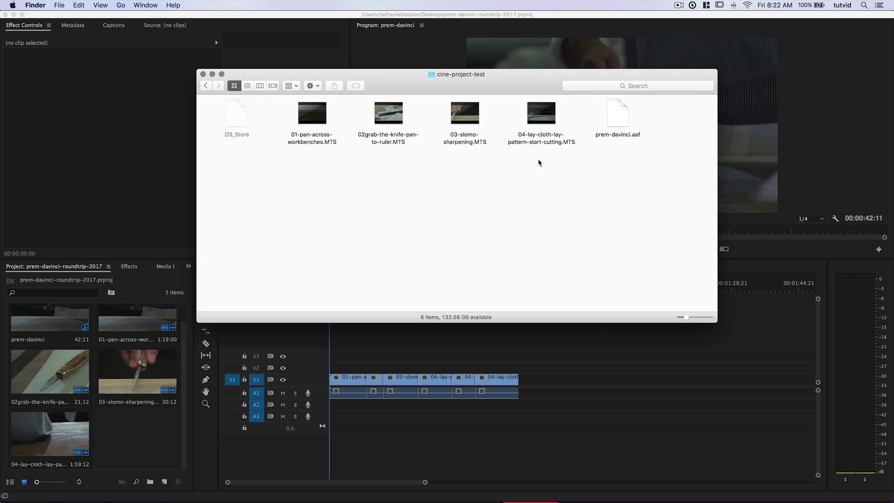
{"action": "left_click", "coordinate": [204, 87]}
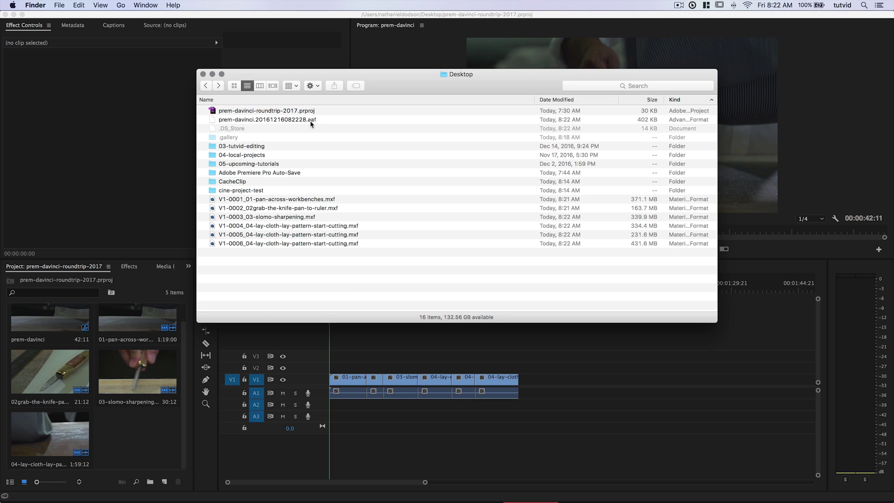
{"action": "double_click", "coordinate": [225, 190]}
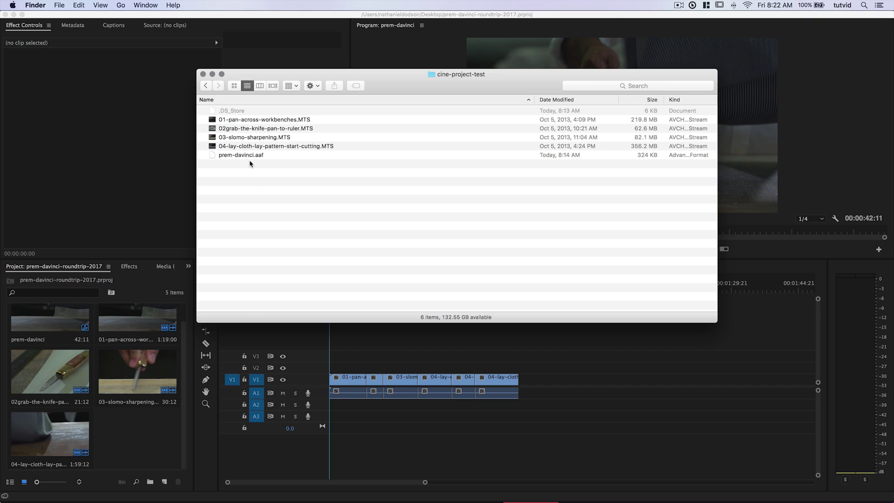
{"action": "left_click", "coordinate": [205, 88]}
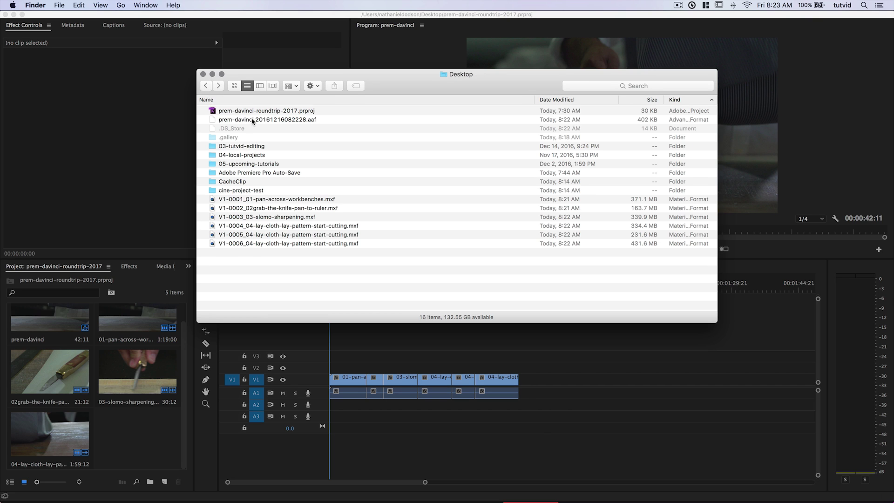
{"action": "left_click", "coordinate": [253, 120]}
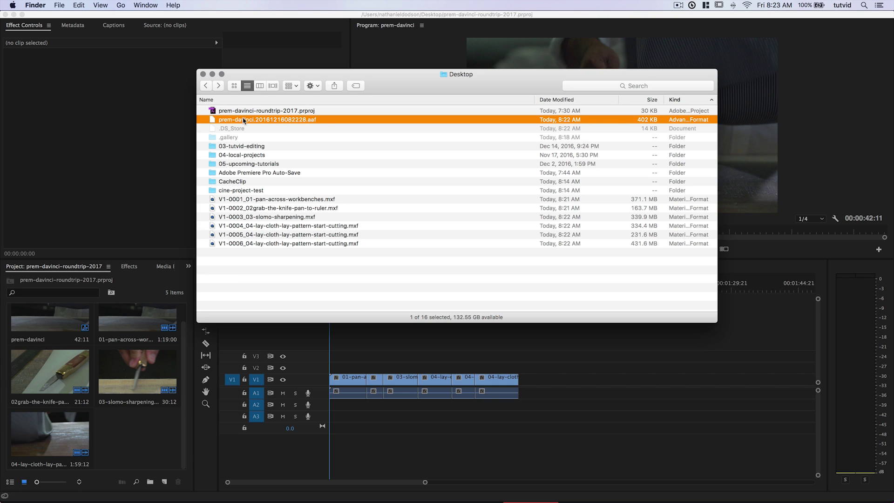
{"action": "left_click", "coordinate": [251, 200]}
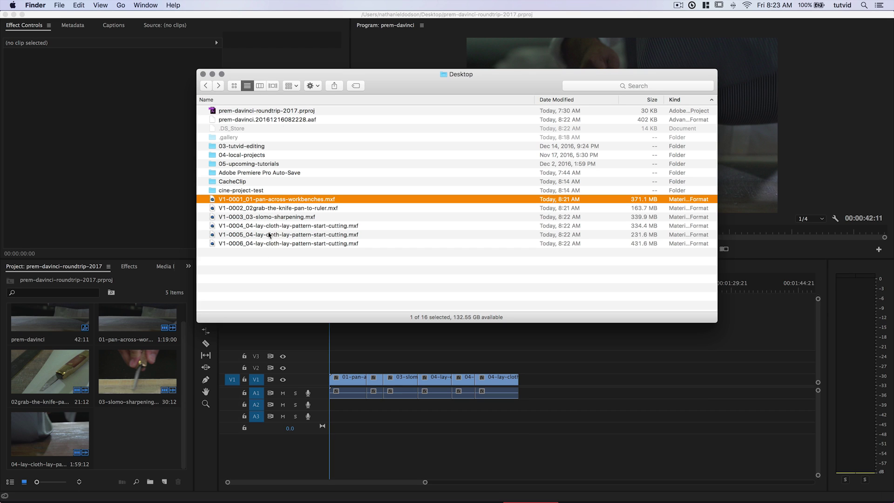
{"action": "left_click", "coordinate": [236, 191]}
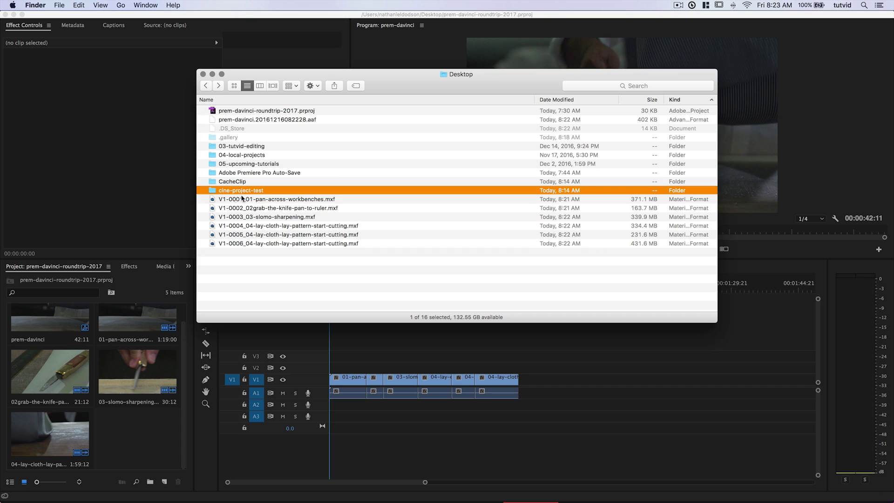
{"action": "left_click", "coordinate": [125, 425]}
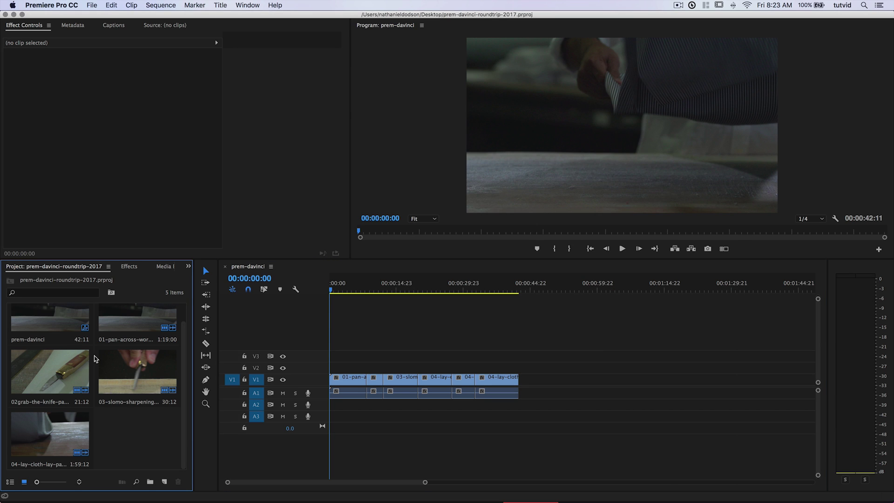
Import the rendered prem-davinci AAF file from the Desktop into the project
{"action": "right_click", "coordinate": [121, 412]}
{"action": "left_click", "coordinate": [138, 477]}
{"action": "left_click", "coordinate": [431, 91]}
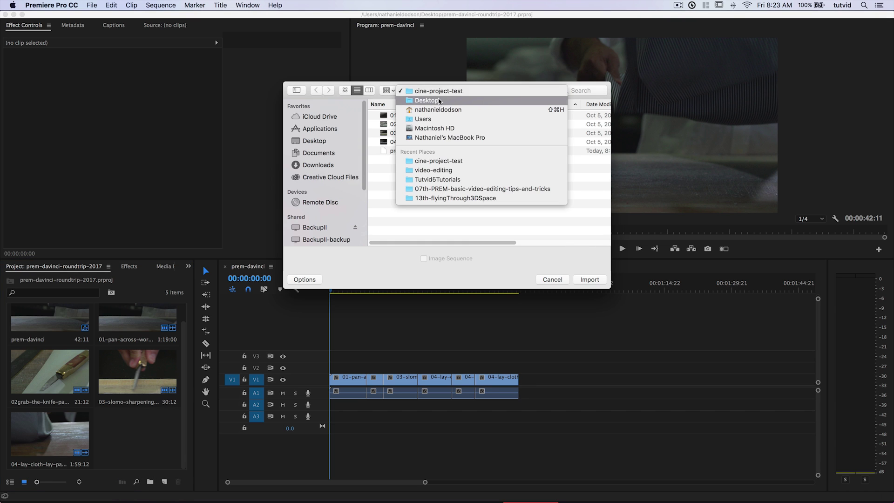
{"action": "left_click", "coordinate": [428, 100]}
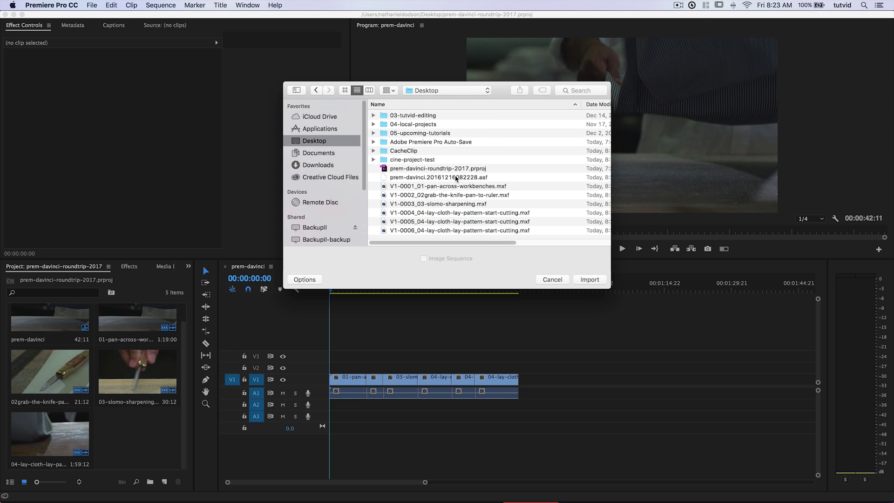
{"action": "double_click", "coordinate": [456, 178]}
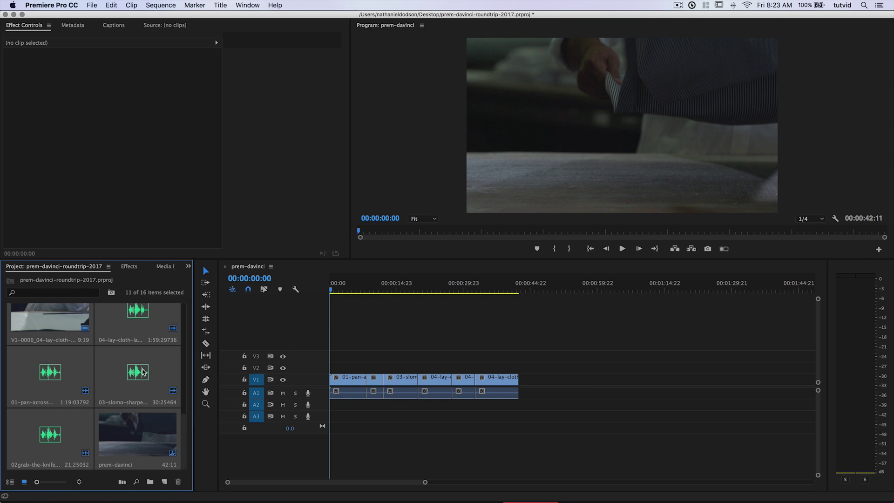
Enlarge the project media area and go through the six graded V1 clips
{"action": "left_click_drag", "start_coordinate": [174, 259], "coordinate": [177, 134]}
{"action": "left_click", "coordinate": [150, 349]}
{"action": "scroll", "coordinate": [149, 336], "scroll_direction": "up", "scroll_amount": 5}
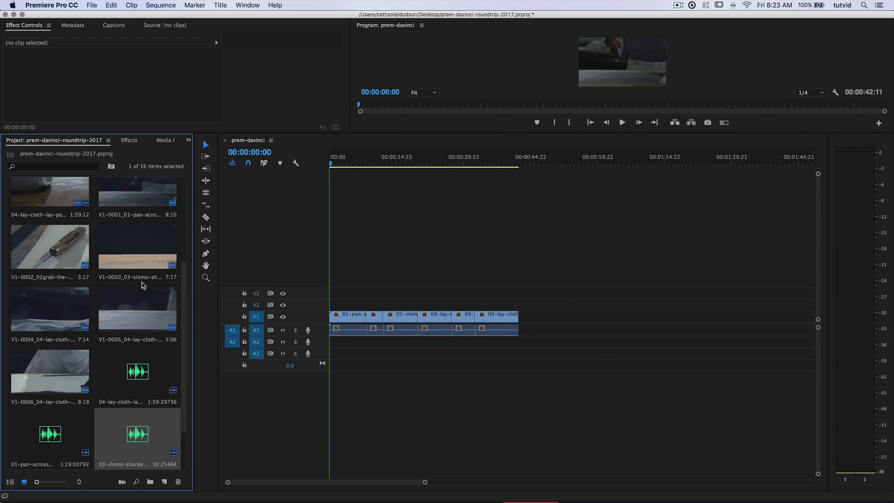
{"action": "left_click", "coordinate": [146, 306]}
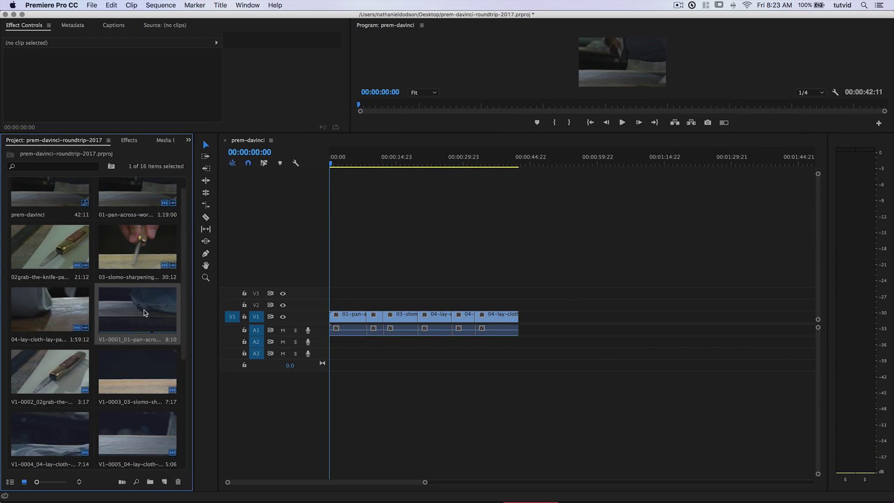
{"action": "left_click", "coordinate": [58, 378]}
{"action": "left_click", "coordinate": [156, 368]}
{"action": "scroll", "coordinate": [135, 368], "scroll_direction": "down", "scroll_amount": 5}
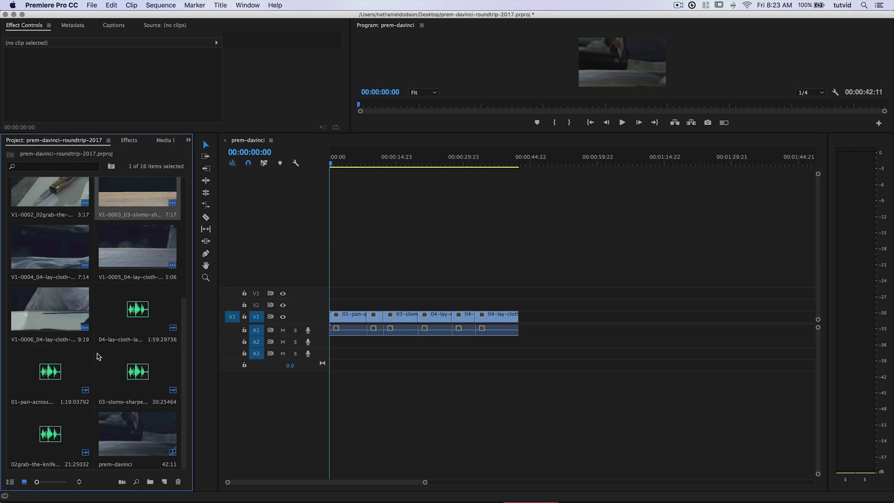
{"action": "left_click", "coordinate": [75, 273]}
{"action": "left_click", "coordinate": [111, 255]}
{"action": "left_click", "coordinate": [51, 321]}
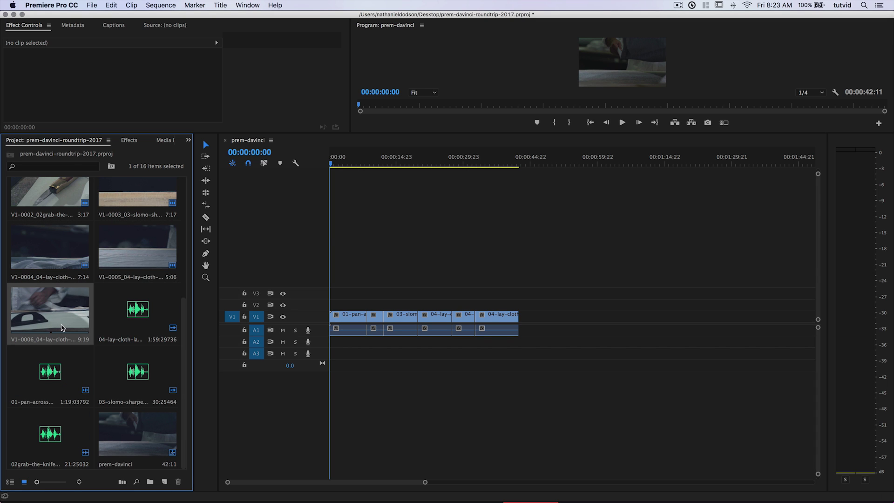
Delete the four imported audio clips, accept the warning, and move the prem-davinci sequence up
{"action": "left_click", "coordinate": [124, 322]}
{"action": "left_click", "coordinate": [132, 377], "text": "super"}
{"action": "left_click", "coordinate": [53, 384], "text": "super"}
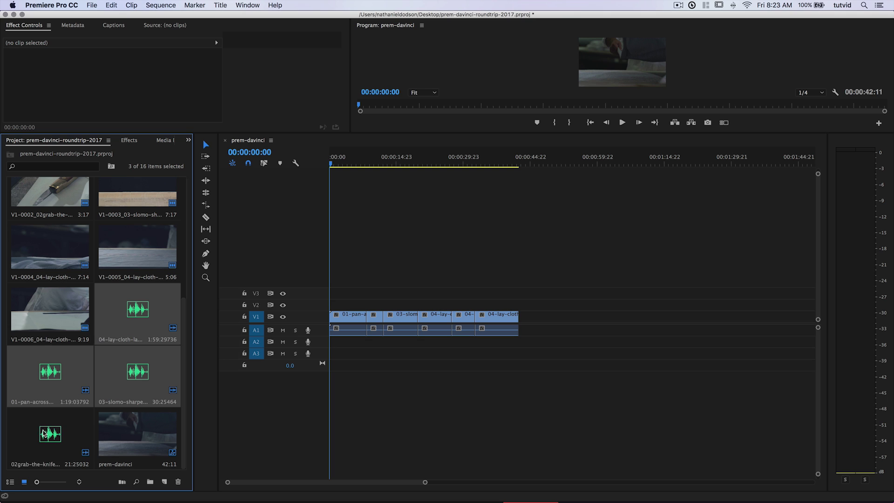
{"action": "left_click", "coordinate": [45, 433], "text": "super"}
{"action": "key", "text": "BackSpace"}
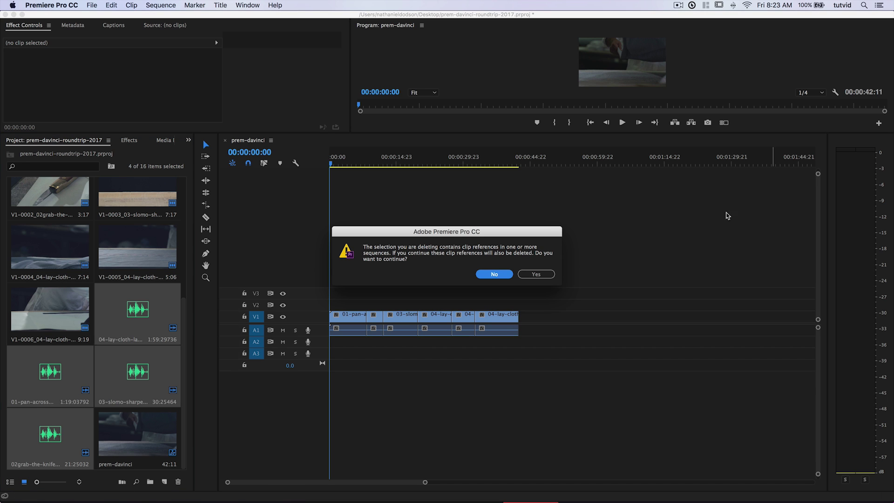
{"action": "left_click", "coordinate": [494, 274]}
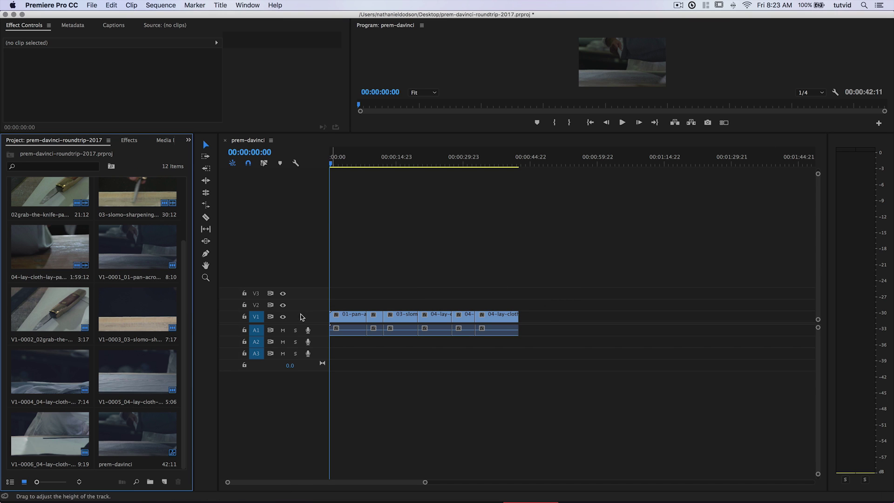
{"action": "left_click", "coordinate": [133, 425]}
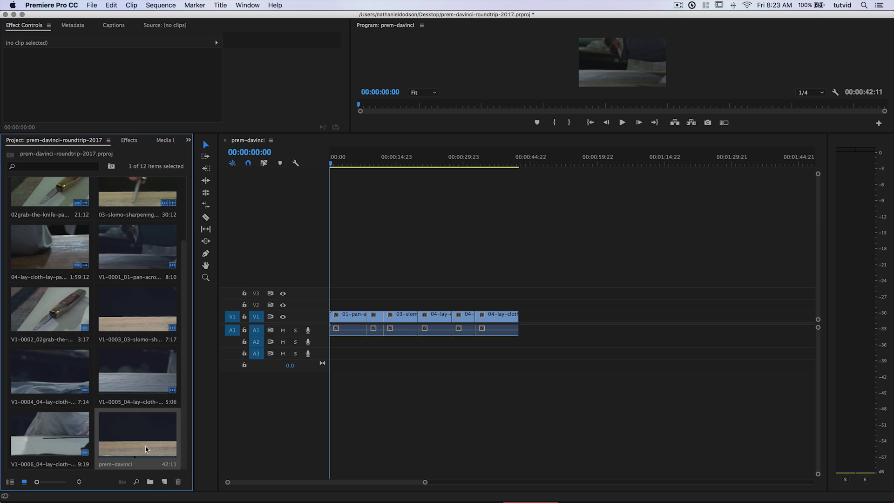
{"action": "left_click_drag", "start_coordinate": [146, 450], "coordinate": [107, 251]}
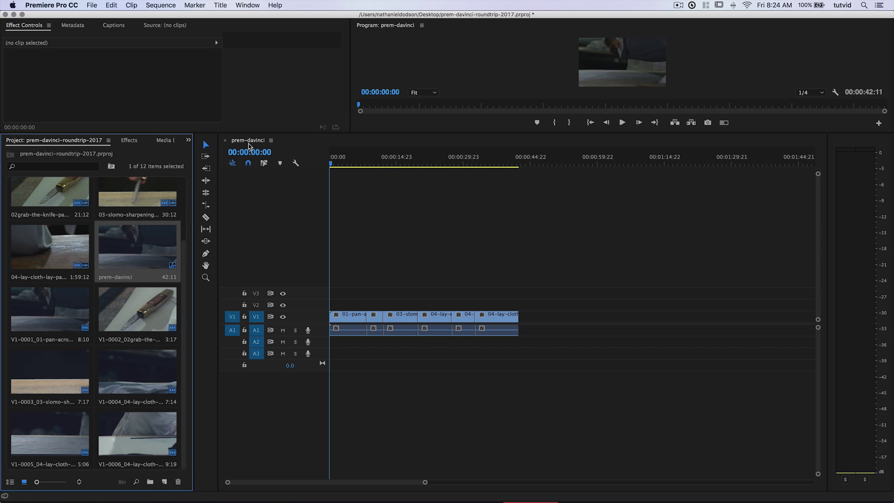
Rename the sequence to prem-davinci-RESOLVE, open it and select all its graded clips
{"action": "left_click", "coordinate": [120, 277]}
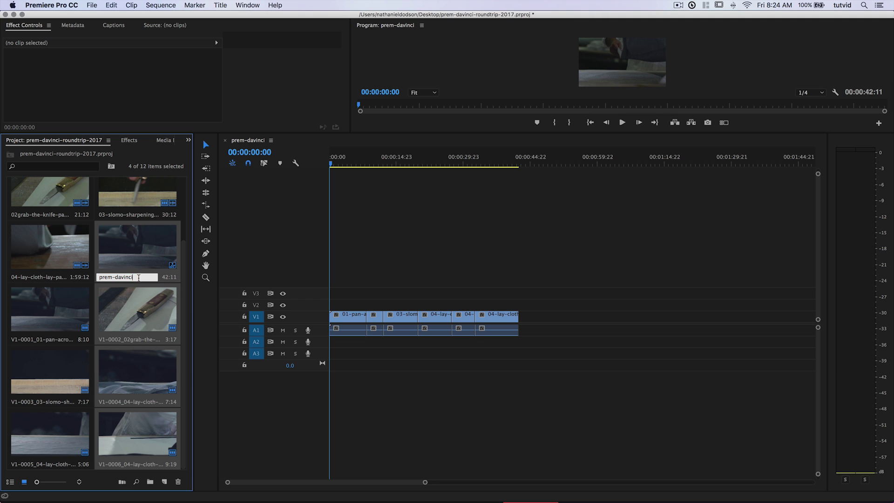
{"action": "type", "text": "-RESOLVE"}
{"action": "double_click", "coordinate": [131, 246]}
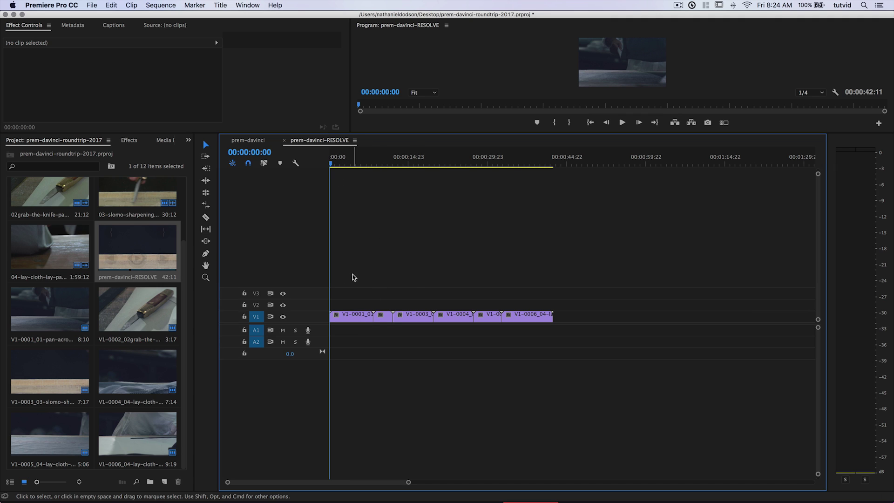
{"action": "left_click_drag", "start_coordinate": [353, 275], "coordinate": [552, 340]}
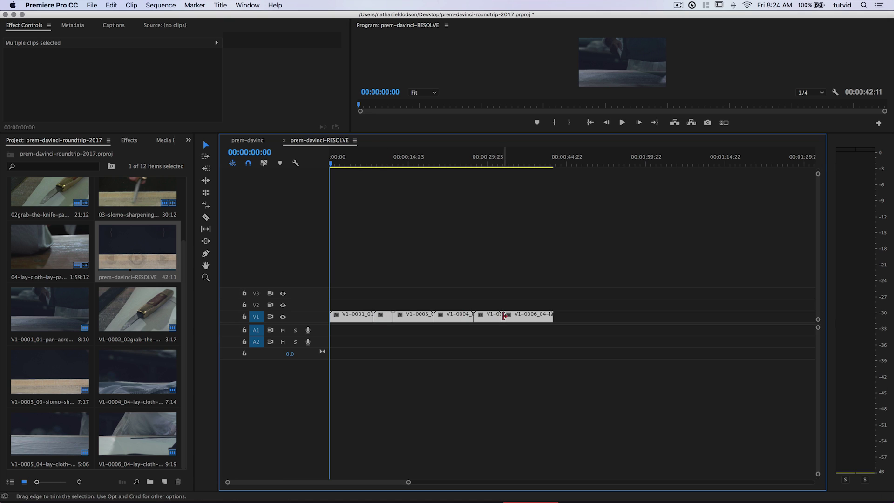
{"action": "key", "text": "Delete"}
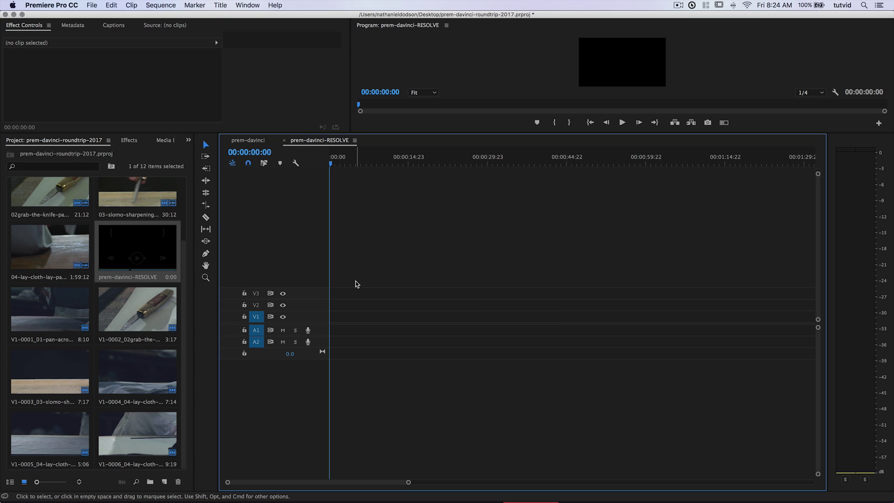
{"action": "key", "text": "super+z"}
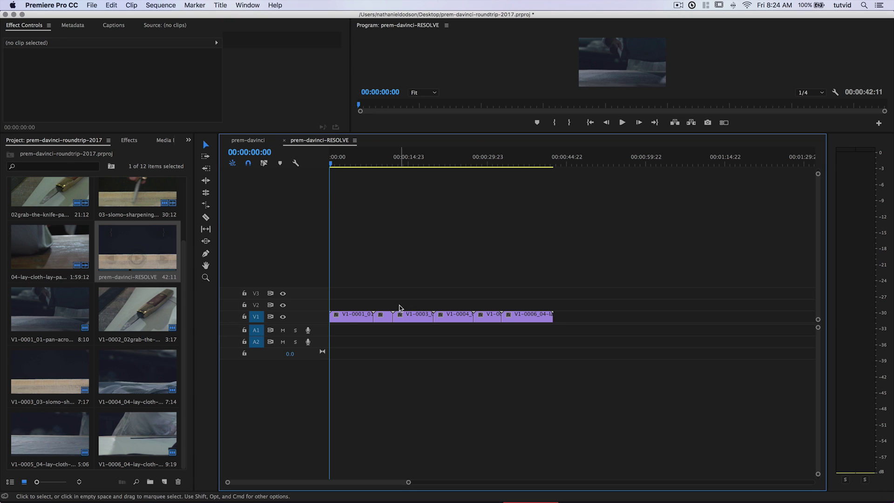
{"action": "left_click_drag", "start_coordinate": [350, 283], "coordinate": [547, 364]}
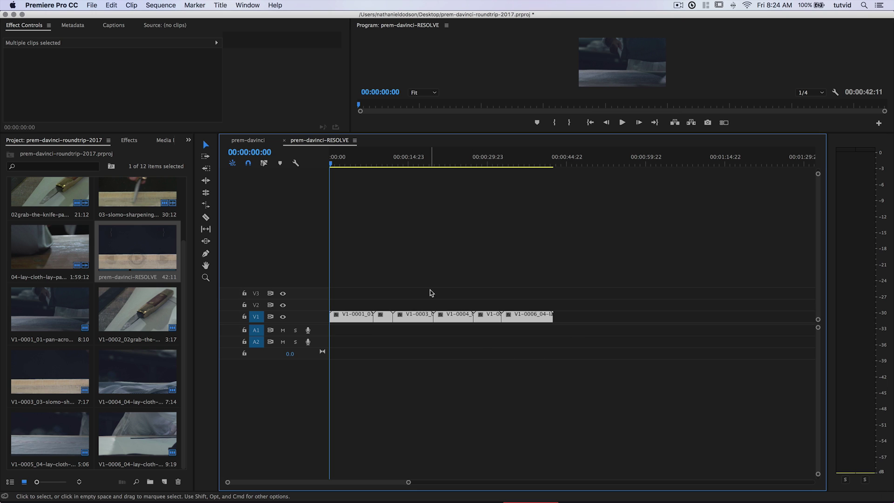
Paste the graded clips over the original clips in the prem-davinci timeline
{"action": "left_click", "coordinate": [285, 140]}
{"action": "left_click_drag", "start_coordinate": [530, 267], "coordinate": [349, 316]}
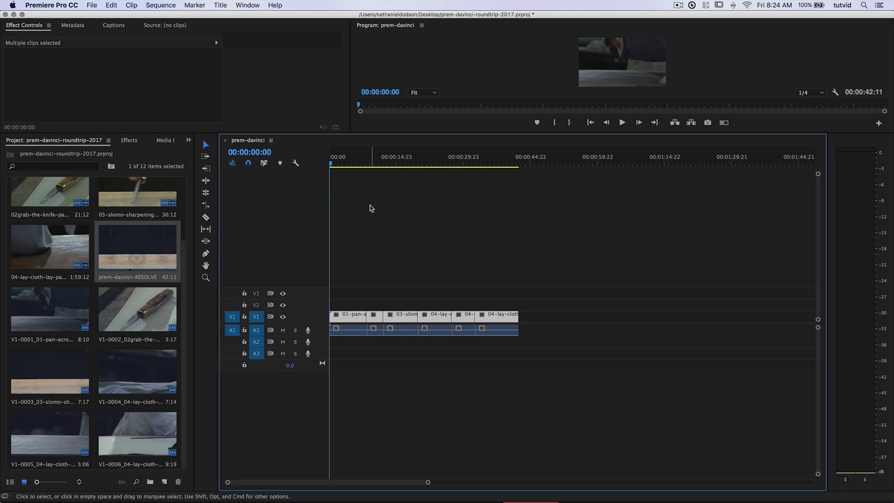
{"action": "key", "text": "End"}
{"action": "left_click_drag", "start_coordinate": [474, 134], "coordinate": [481, 233]}
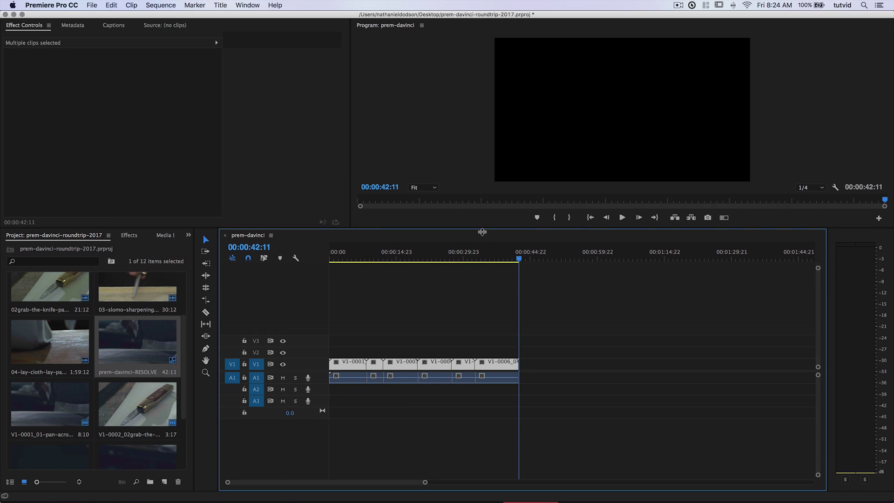
{"action": "left_click_drag", "start_coordinate": [465, 267], "coordinate": [324, 328]}
Create an exported-color-graded bin and move the RESOLVE sequence and six V1 clips into it
{"action": "scroll", "coordinate": [170, 440], "scroll_direction": "down", "scroll_amount": 5}
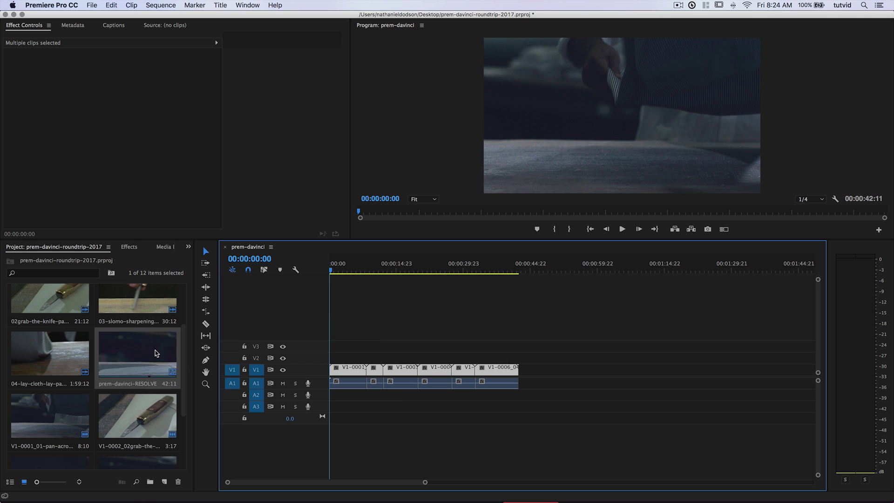
{"action": "scroll", "coordinate": [171, 441], "scroll_direction": "up", "scroll_amount": 10}
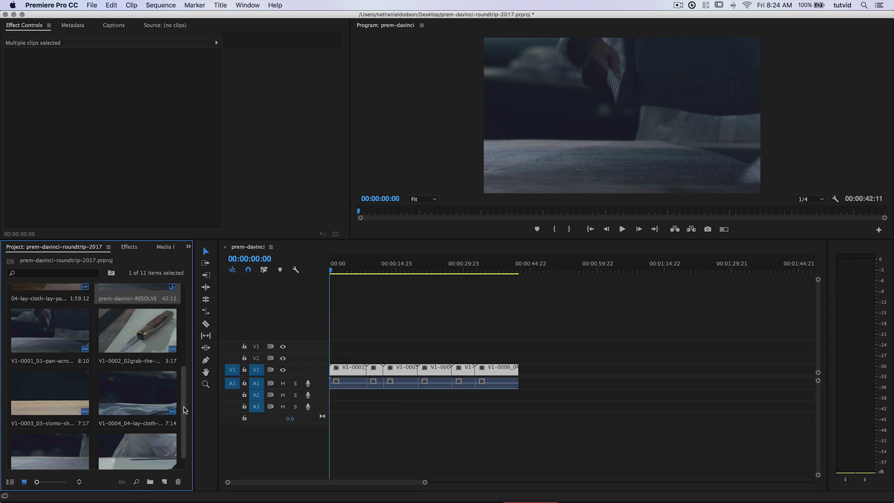
{"action": "scroll", "coordinate": [191, 329], "scroll_direction": "down", "scroll_amount": 5}
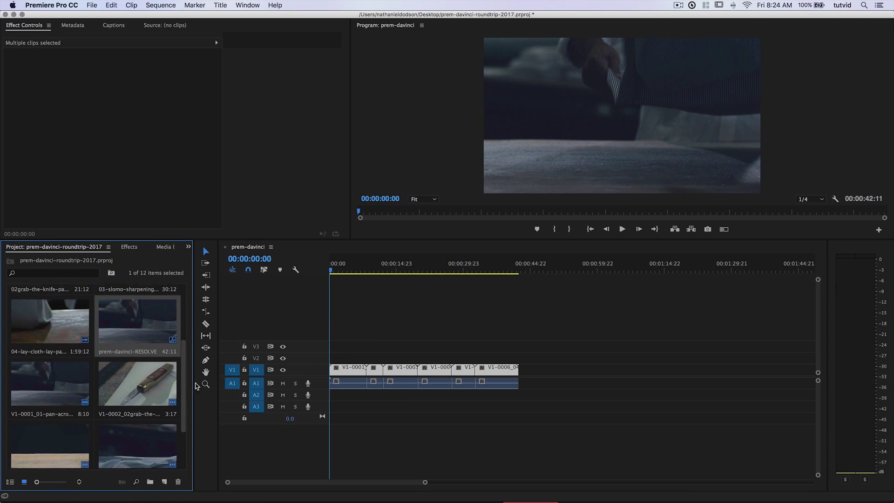
{"action": "scroll", "coordinate": [154, 354], "scroll_direction": "down", "scroll_amount": 3}
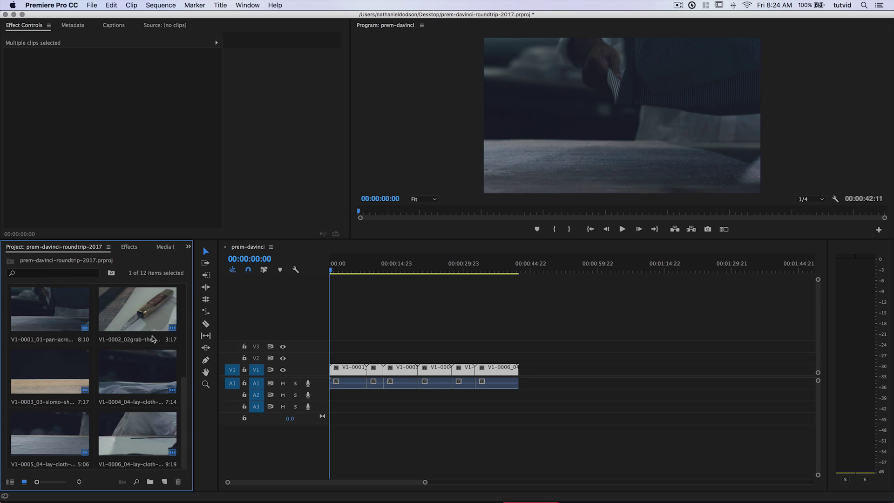
{"action": "left_click", "coordinate": [143, 427], "text": "shift"}
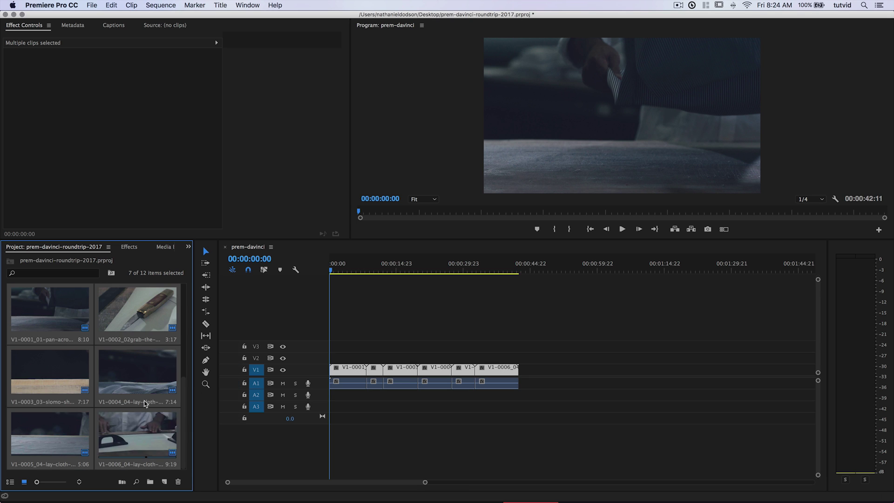
{"action": "scroll", "coordinate": [146, 403], "scroll_direction": "up", "scroll_amount": 3}
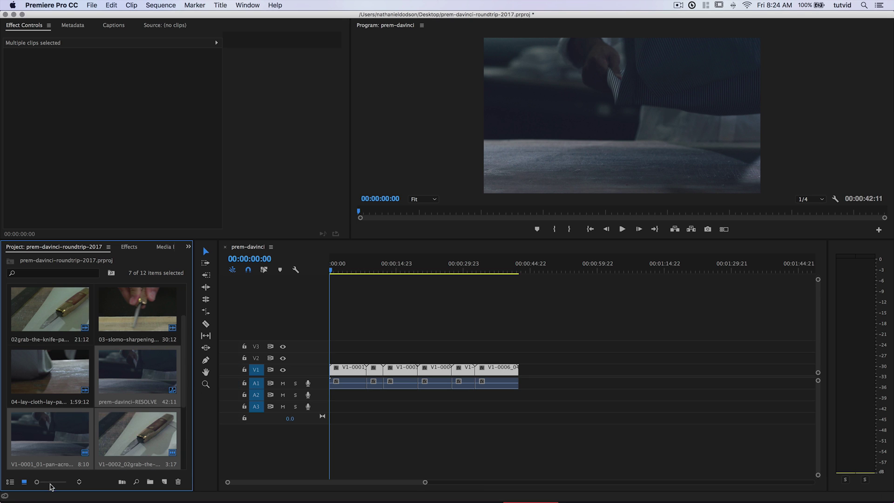
{"action": "left_click", "coordinate": [150, 481]}
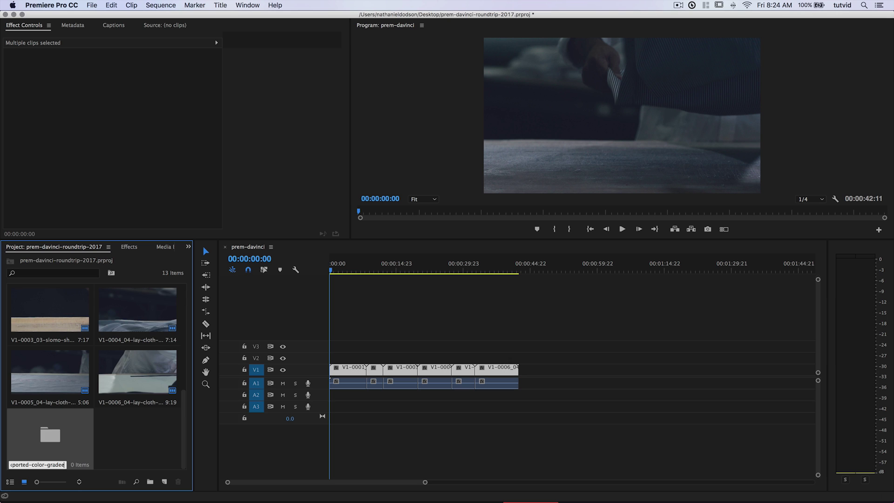
{"action": "key", "text": "Return"}
{"action": "scroll", "coordinate": [143, 413], "scroll_direction": "down", "scroll_amount": 6}
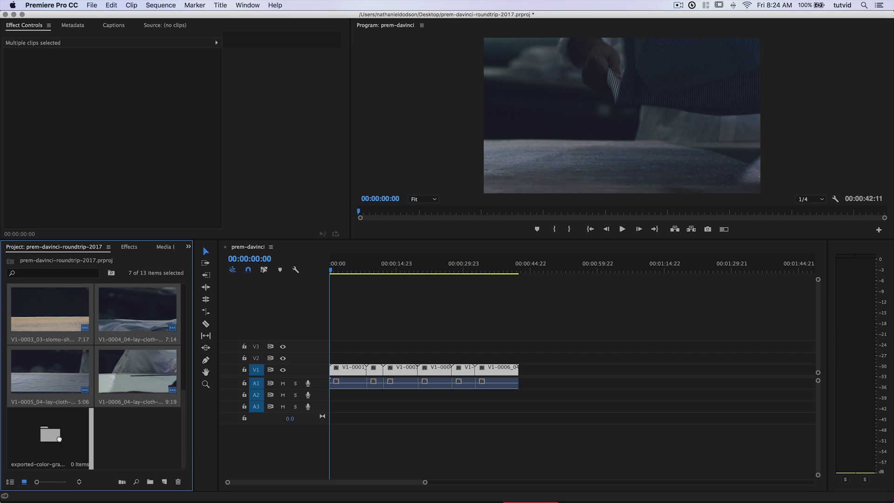
{"action": "left_click_drag", "start_coordinate": [142, 371], "coordinate": [62, 433]}
Select the new bin, then the 04-lay-cloth and 01-pan-across clips
{"action": "left_click", "coordinate": [142, 435]}
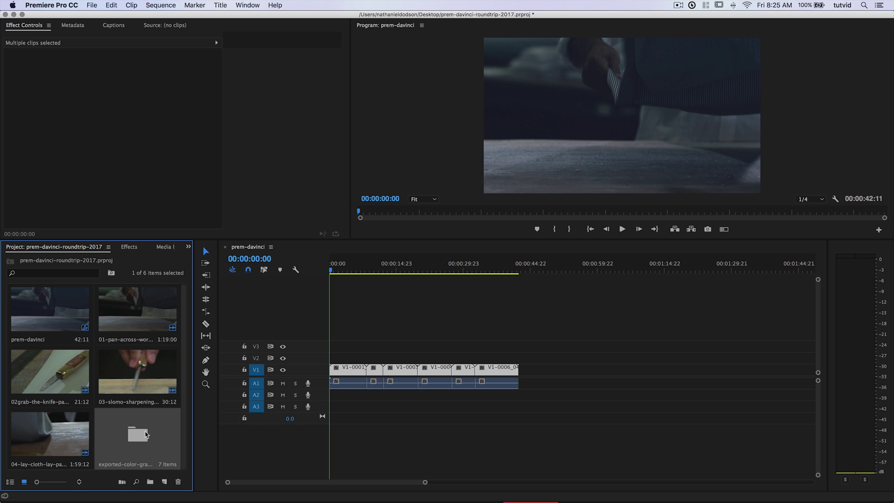
{"action": "left_click", "coordinate": [70, 438]}
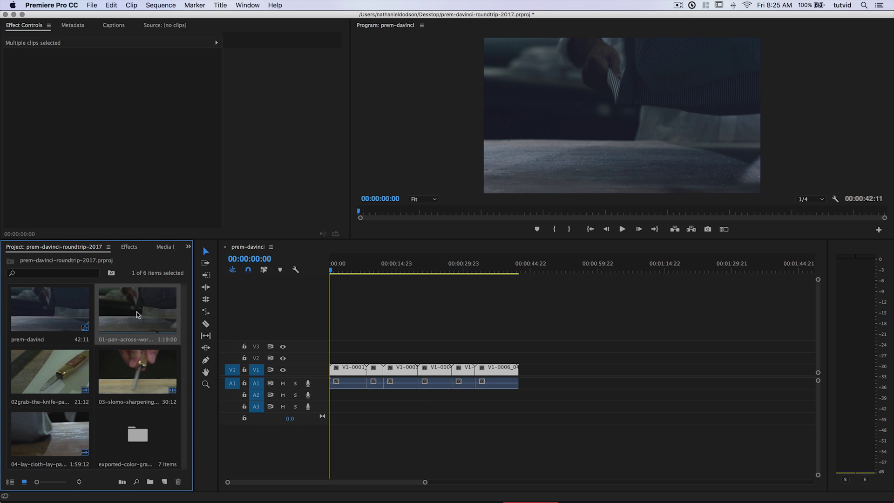
{"action": "left_click", "coordinate": [138, 313]}
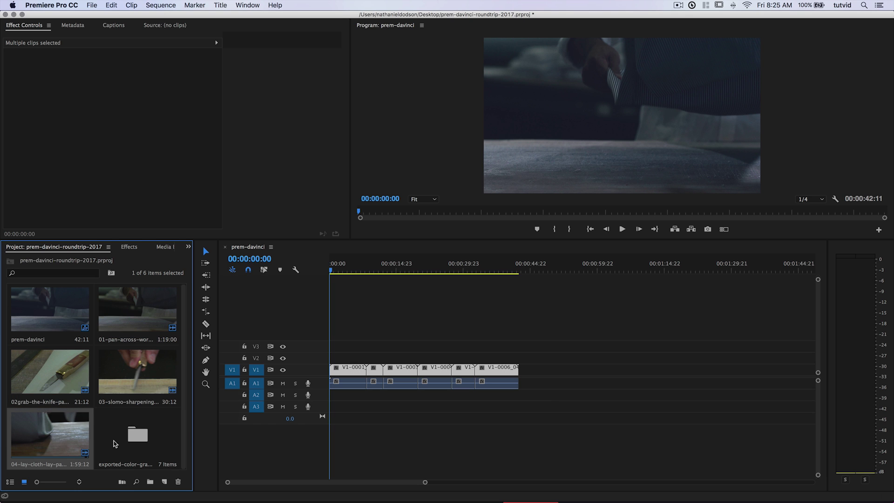
{"action": "left_click", "coordinate": [56, 437]}
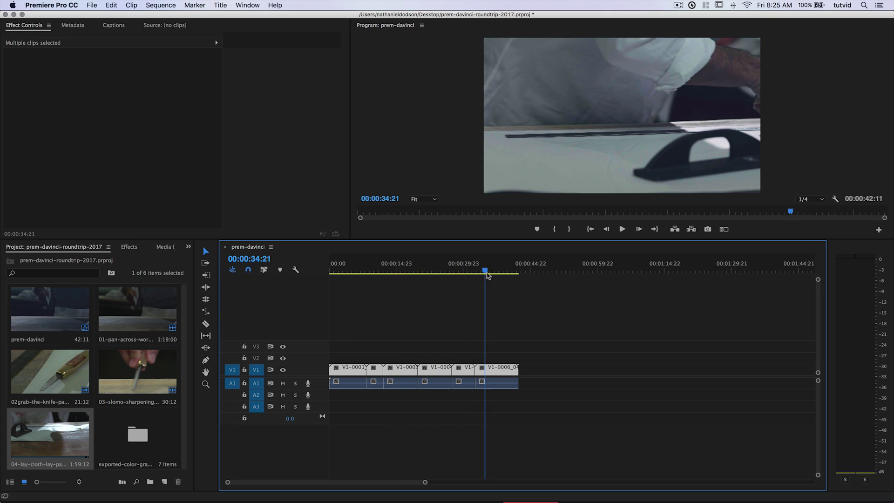